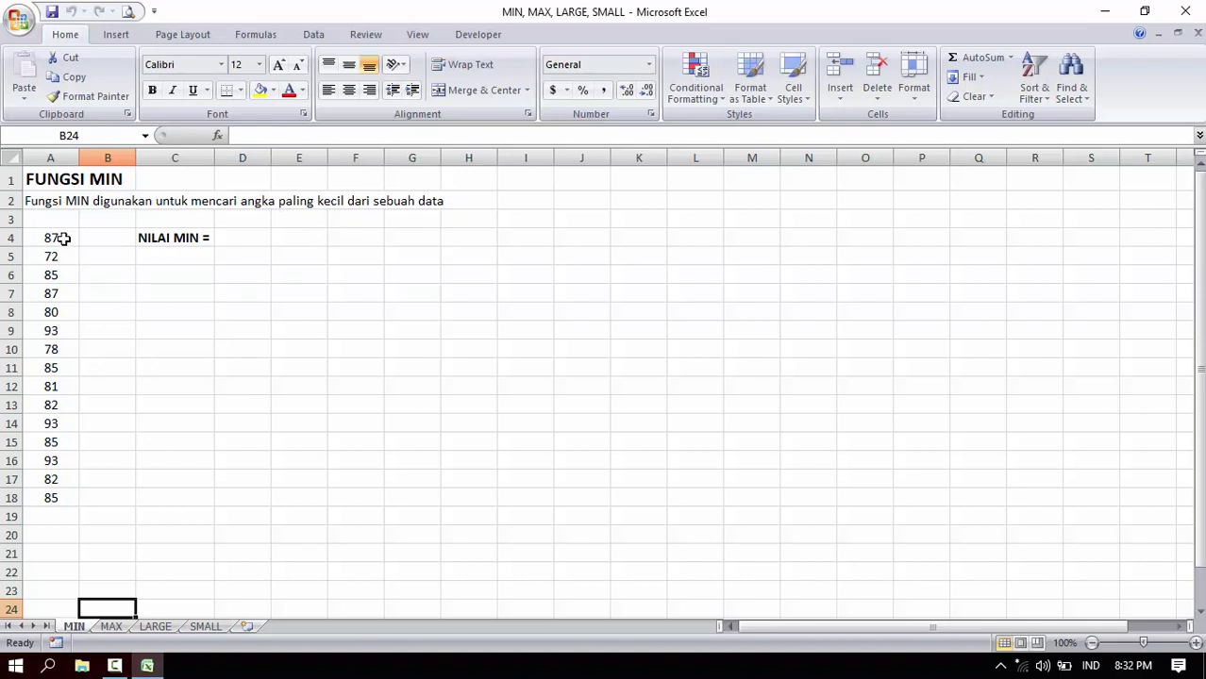
# Step: Calculate the smallest value of the column A data in cell D4 with the formula =MIN(A4:A18)
pyautogui.moveTo(63, 239); pyautogui.dragTo(53, 495)
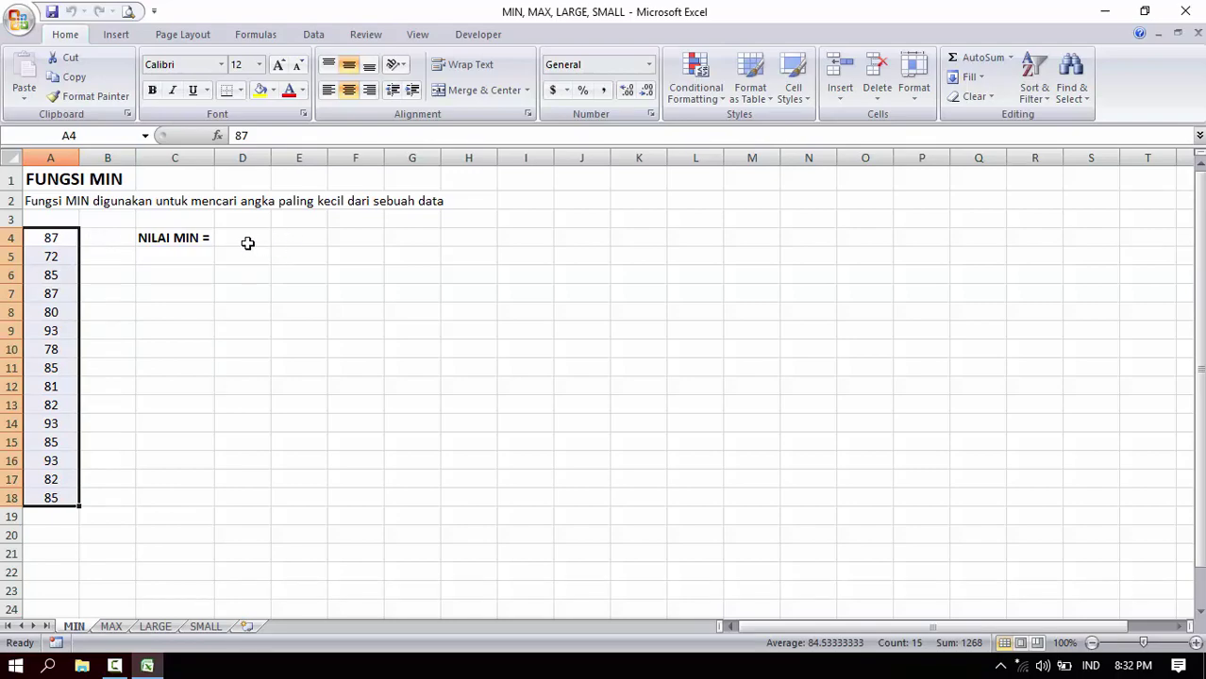
pyautogui.click(247, 237)
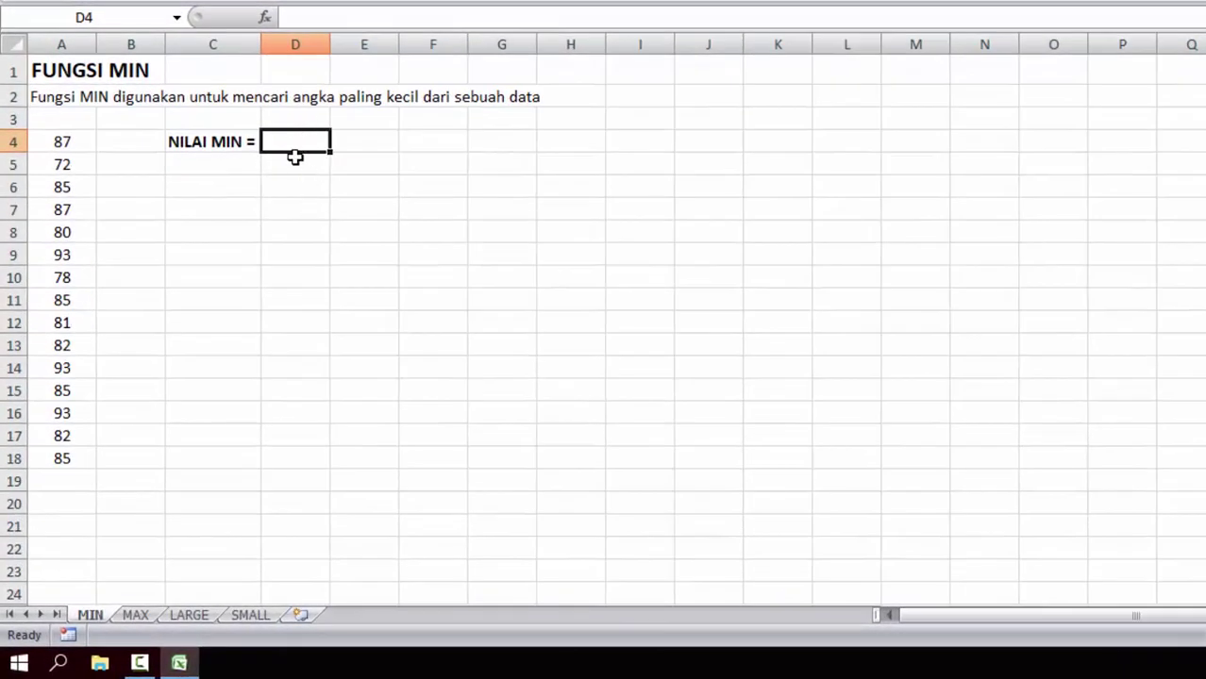
pyautogui.write('=')
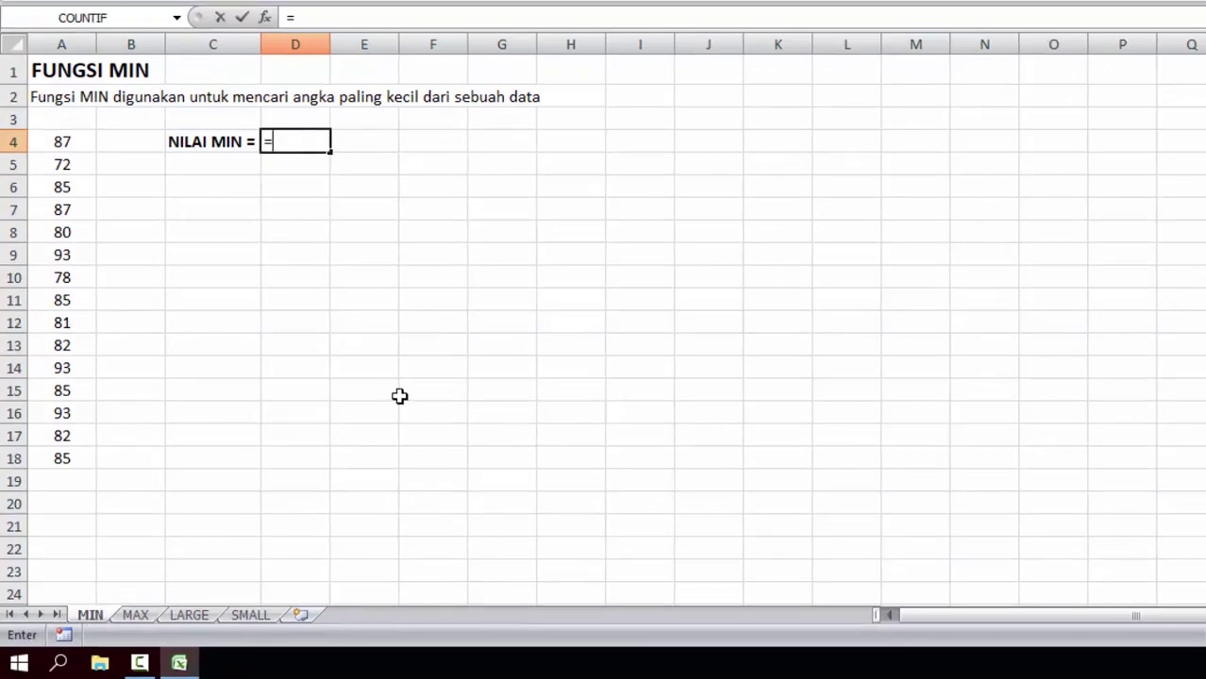
pyautogui.write('MIN')
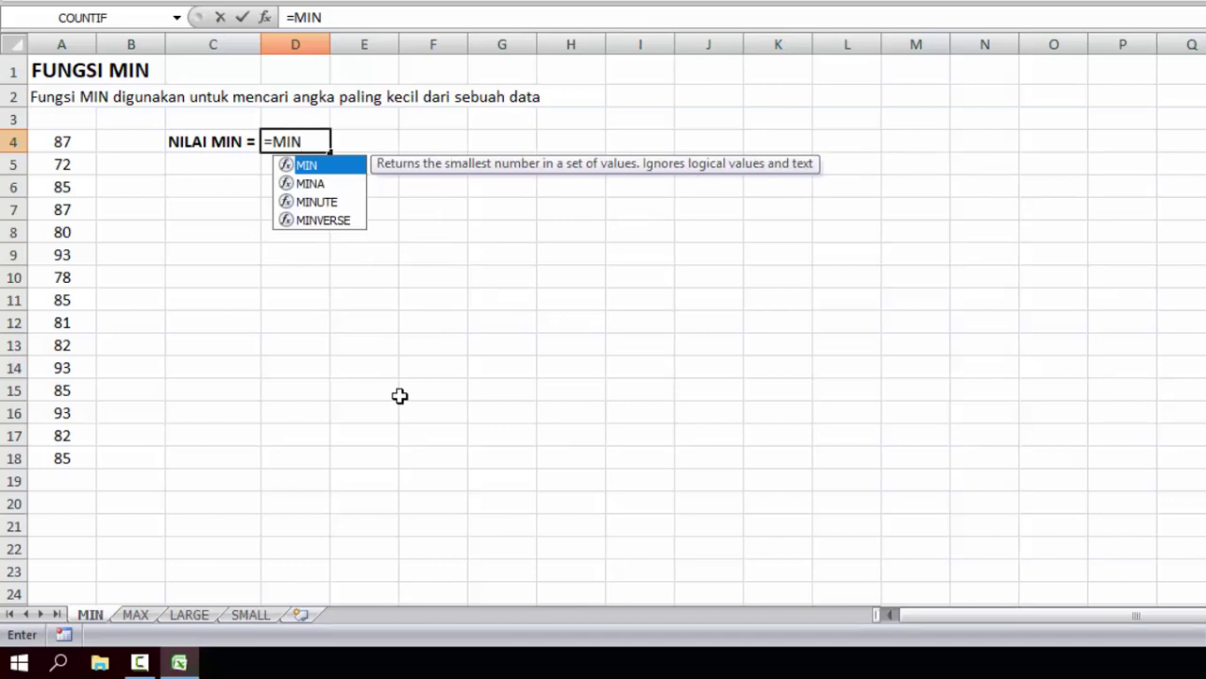
pyautogui.write('(')
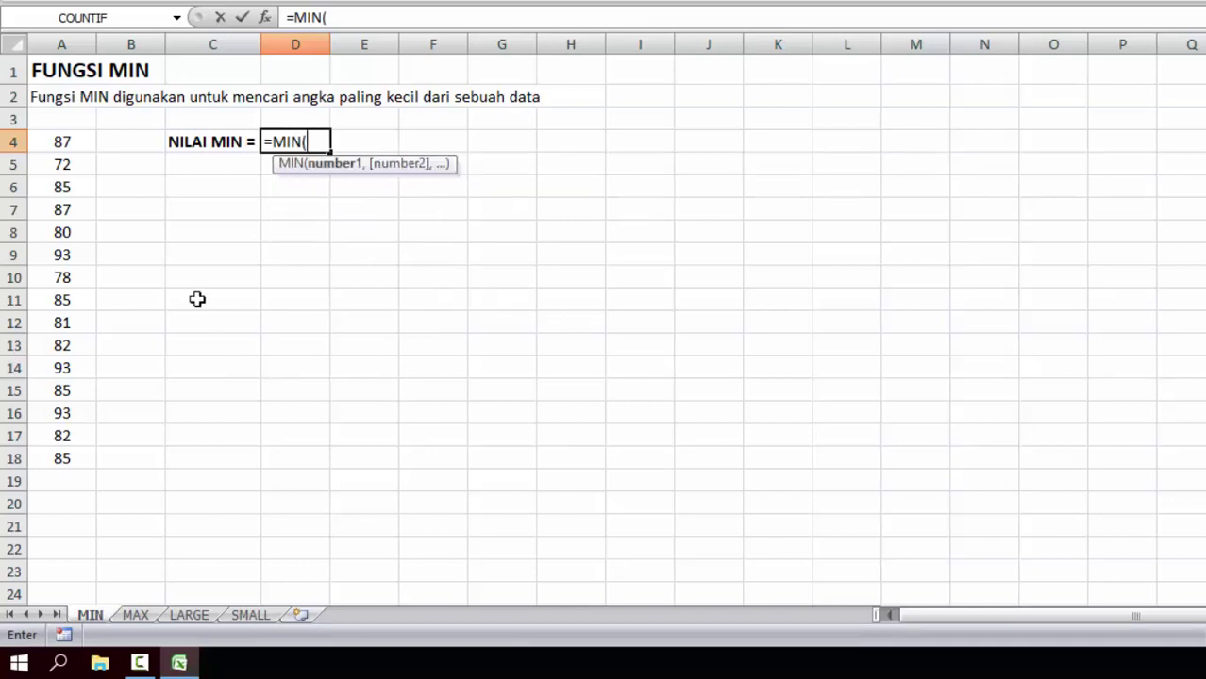
pyautogui.moveTo(64, 146); pyautogui.dragTo(61, 459)
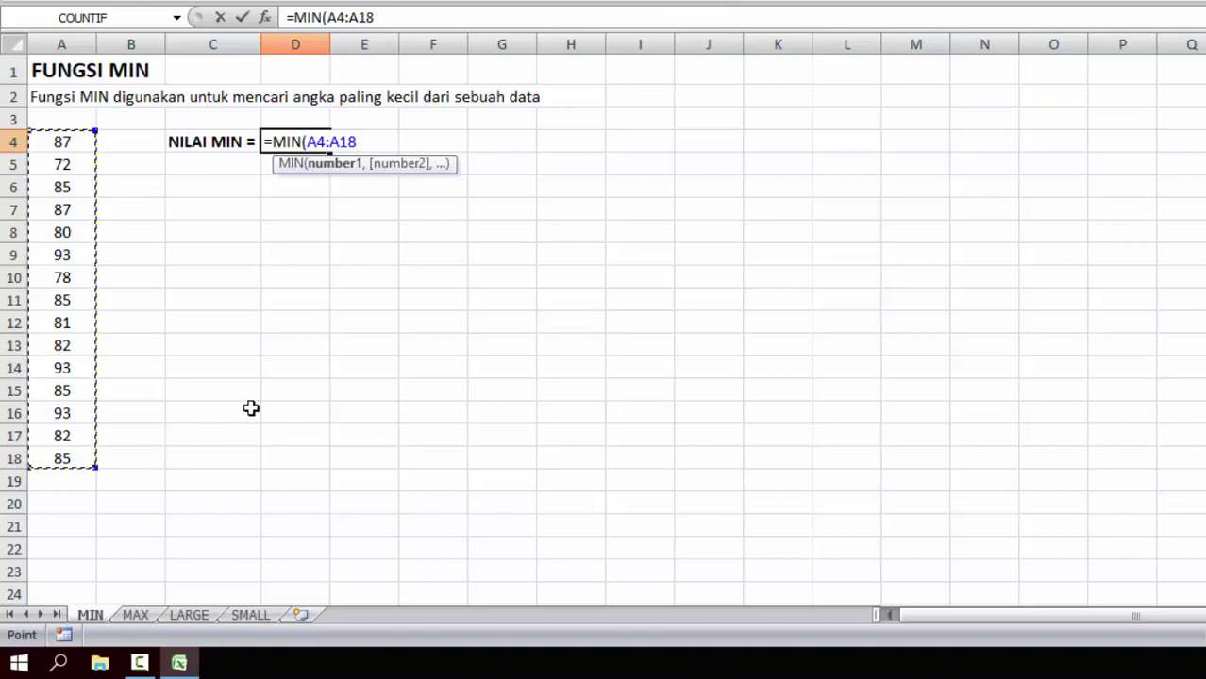
pyautogui.write(')')
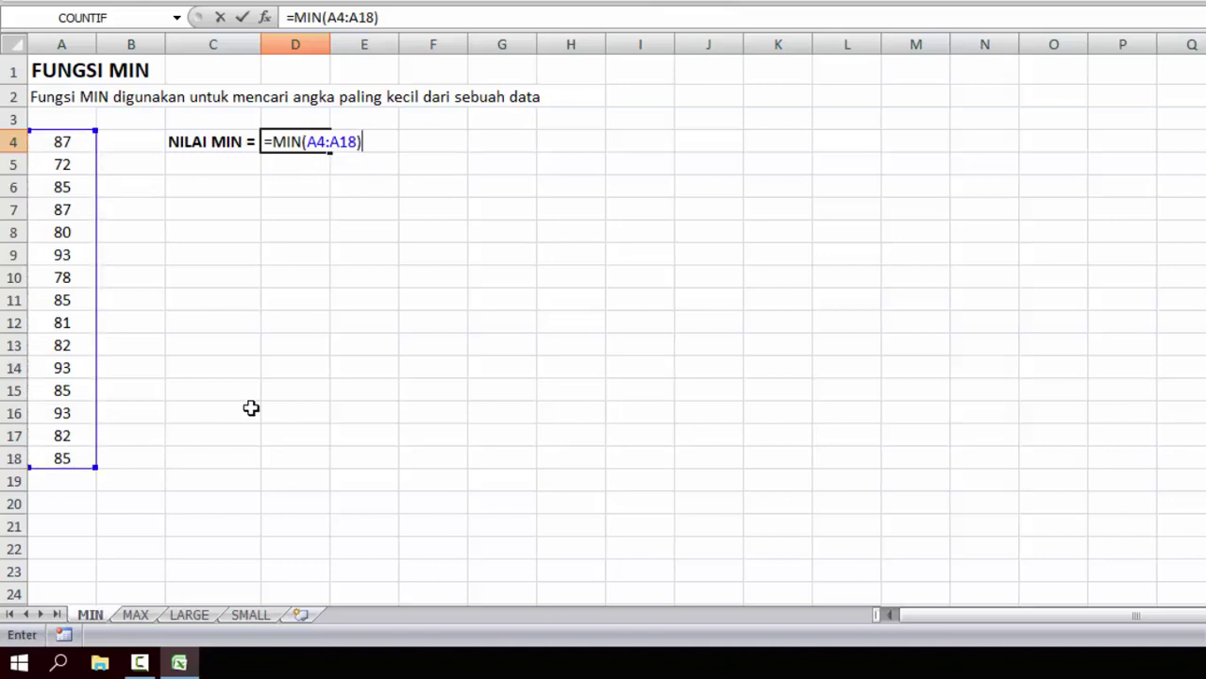
pyautogui.press('Return')
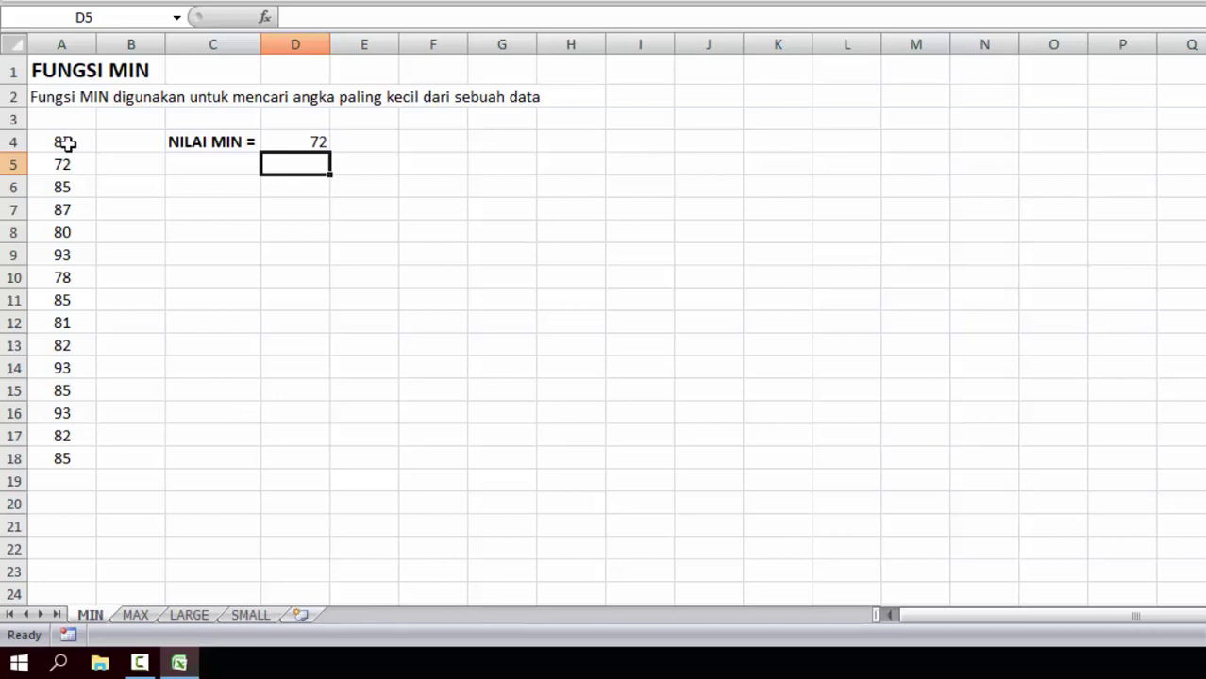
pyautogui.click(298, 139)
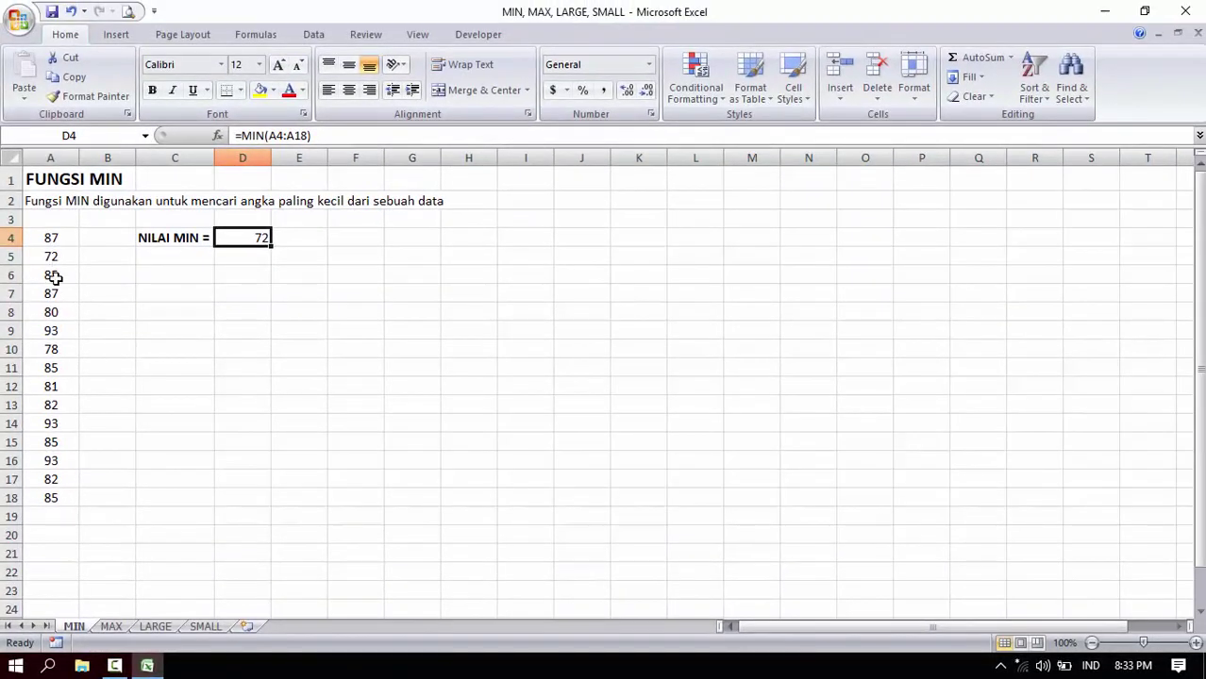
pyautogui.click(52, 259)
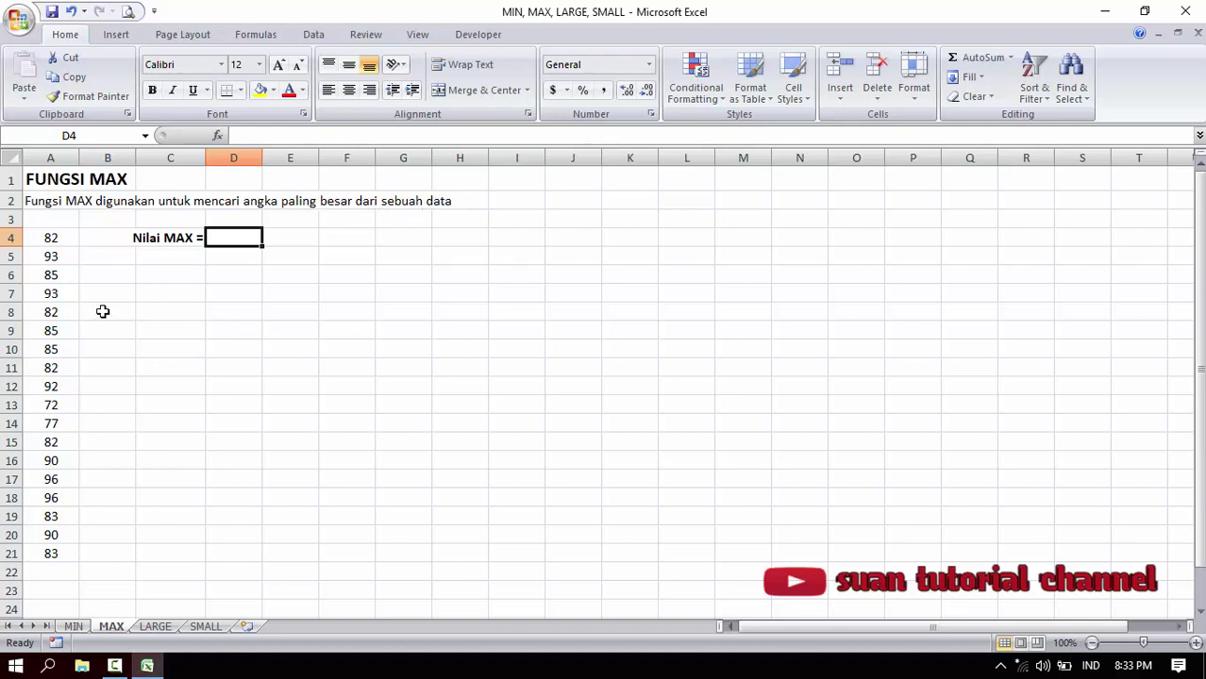
# Step: On the MAX sheet, calculate the largest value of the column A data in cell D4 with =MAX(A4:A21)
pyautogui.click(63, 238)
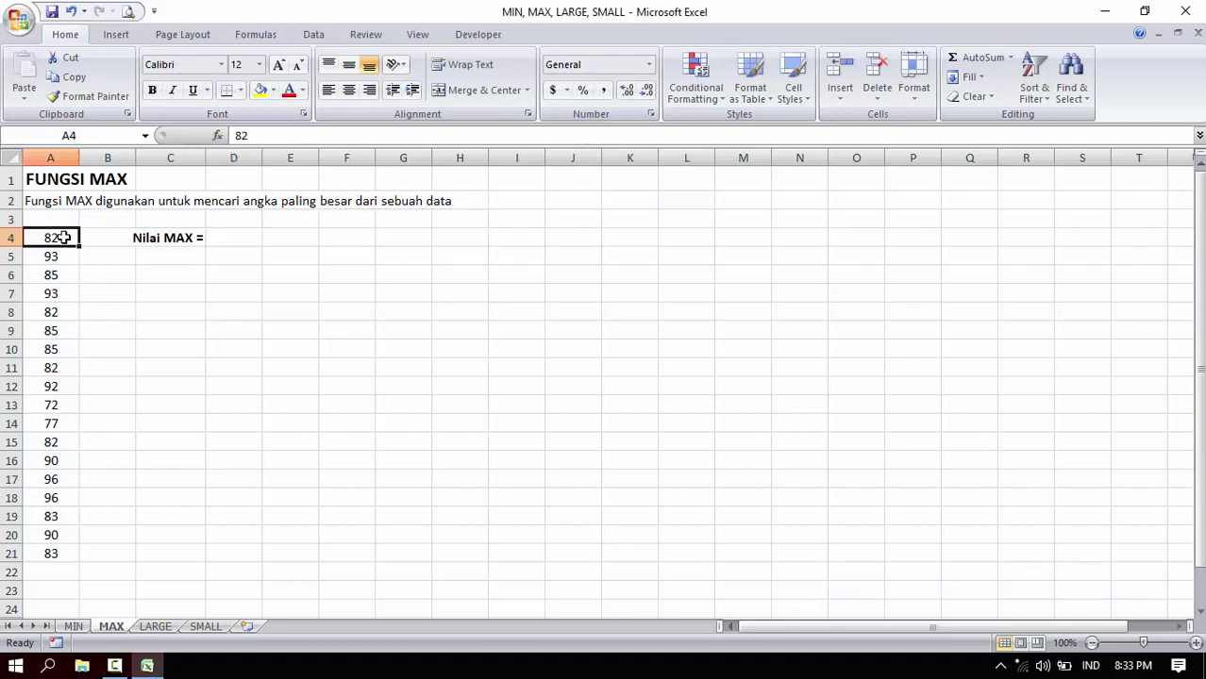
pyautogui.moveTo(63, 237); pyautogui.dragTo(64, 553)
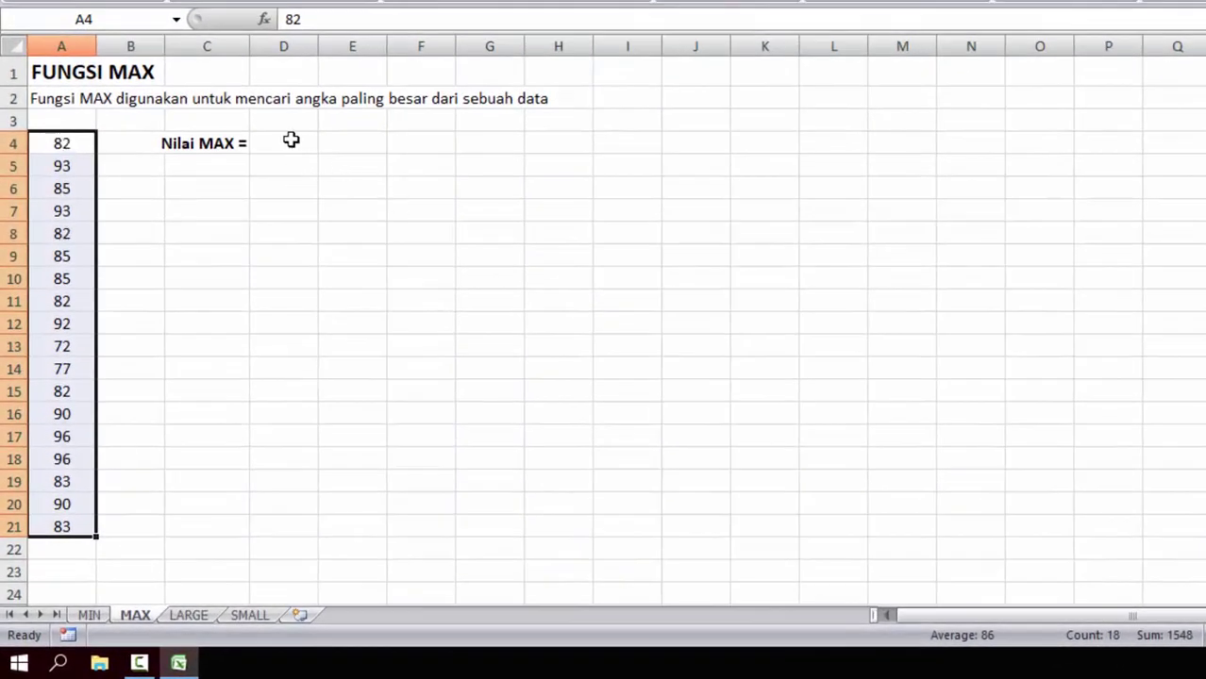
pyautogui.click(291, 140)
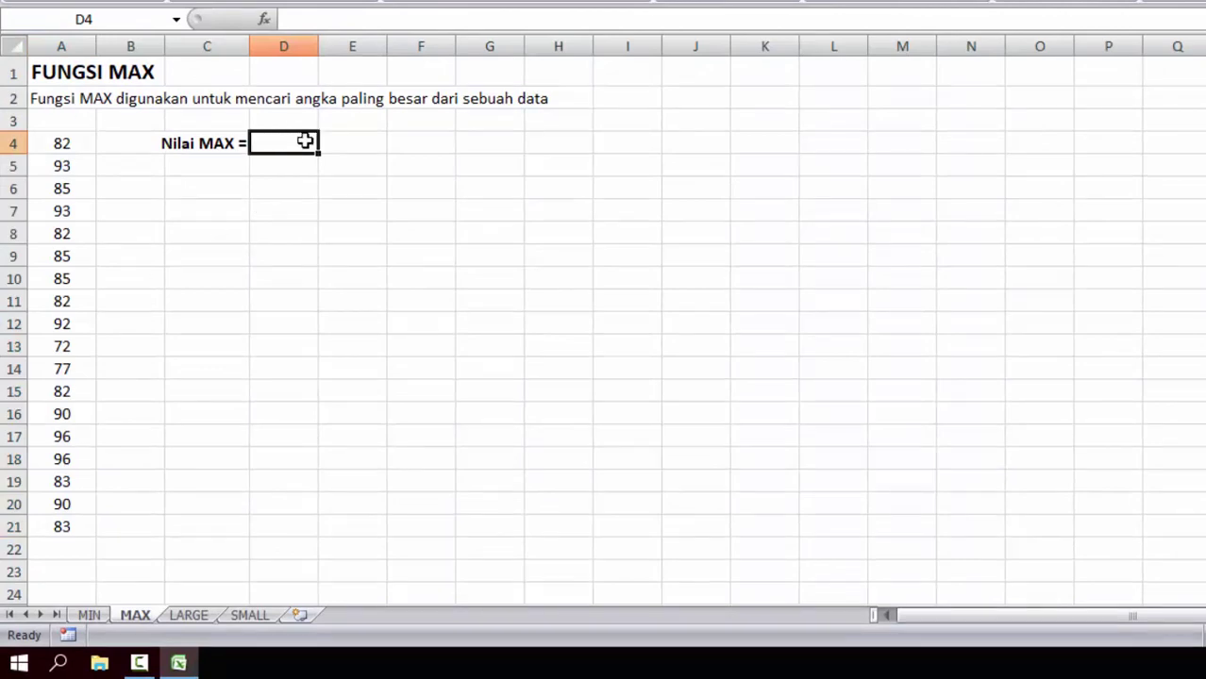
pyautogui.write('=MAX')
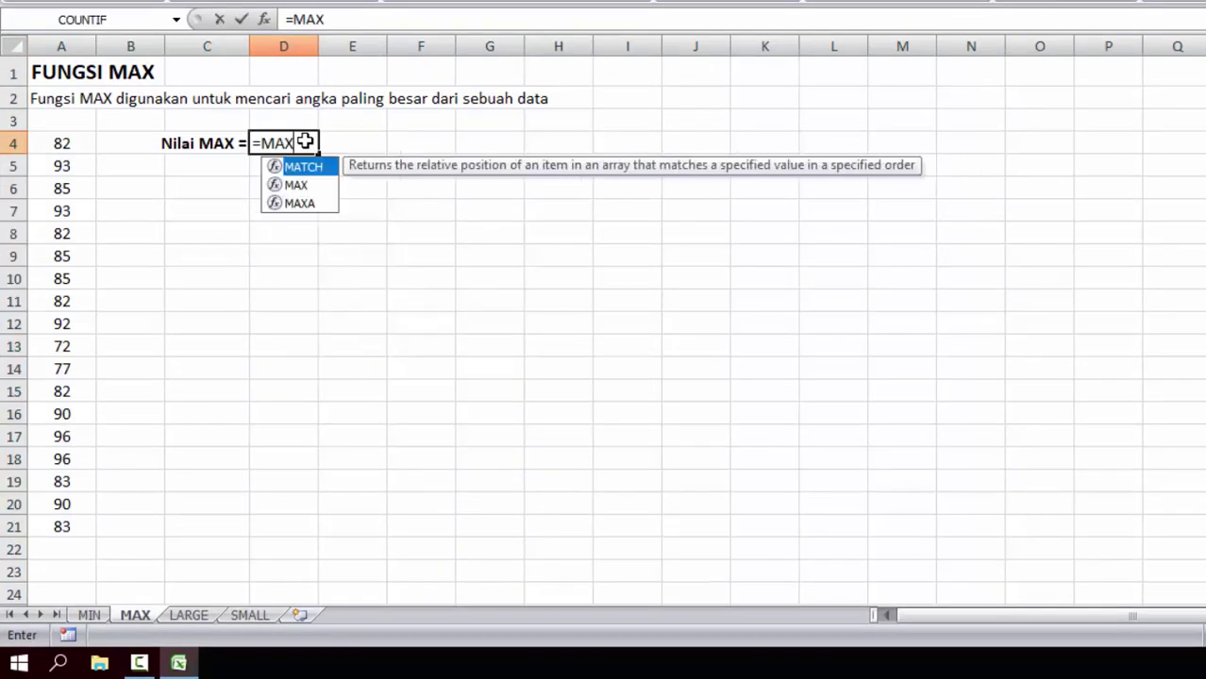
pyautogui.write('(')
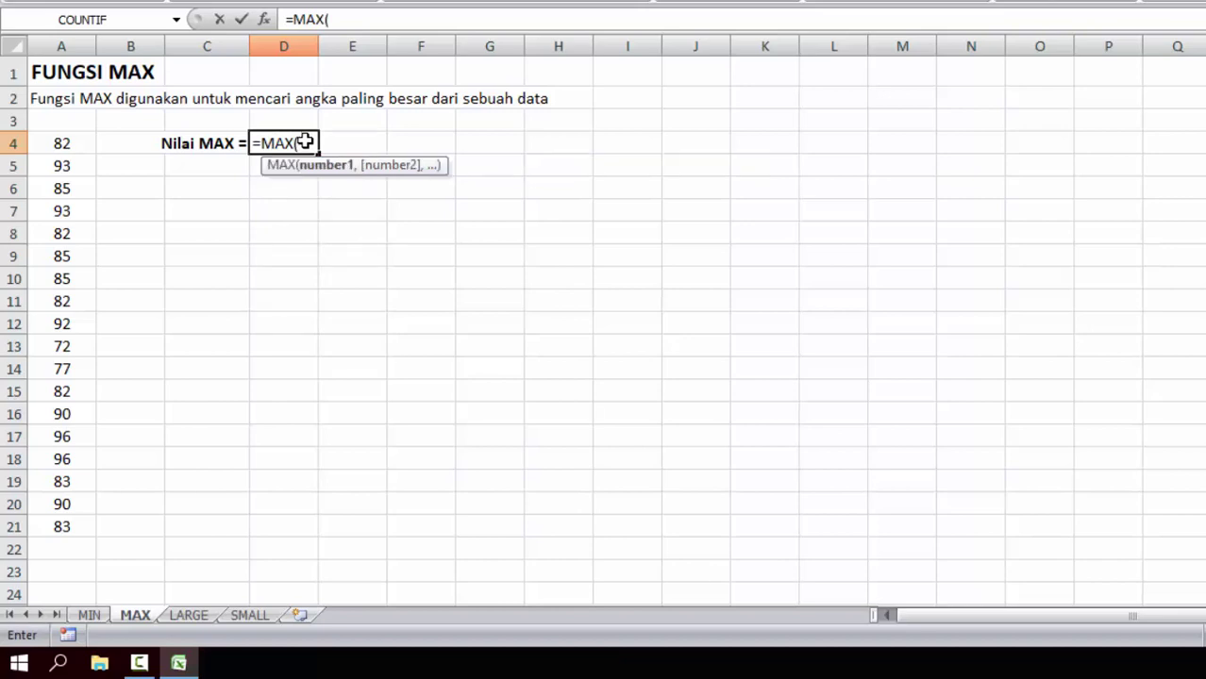
pyautogui.moveTo(59, 142); pyautogui.dragTo(62, 525)
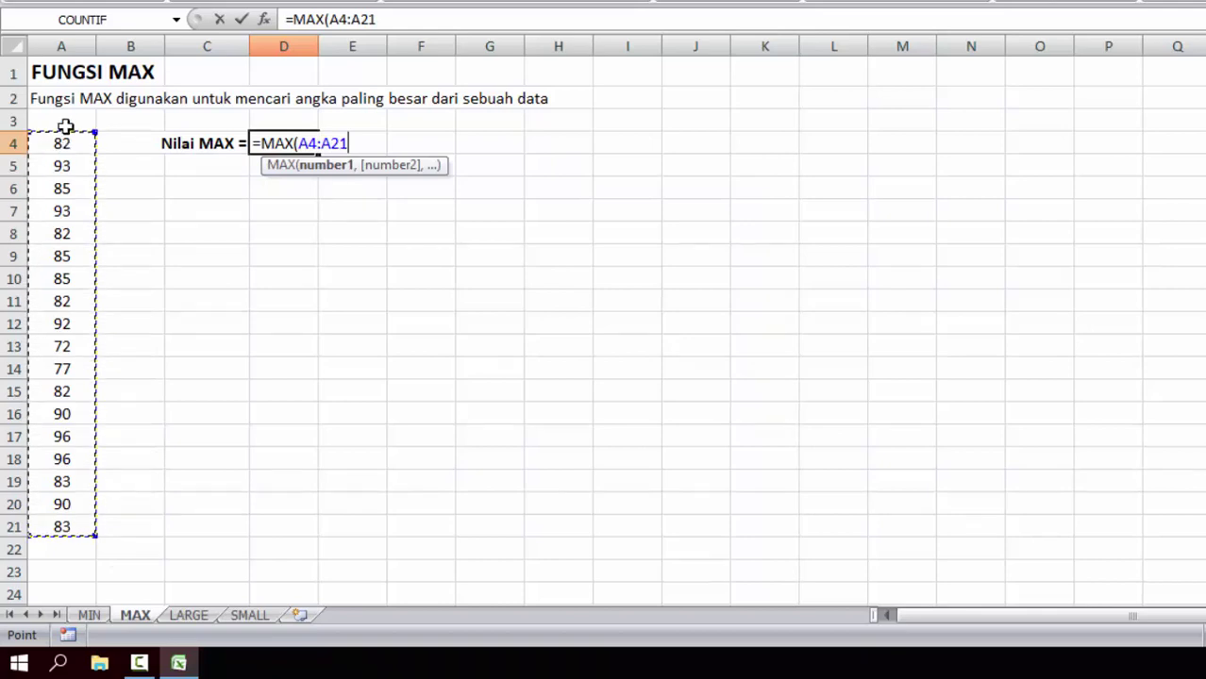
pyautogui.press('Return')
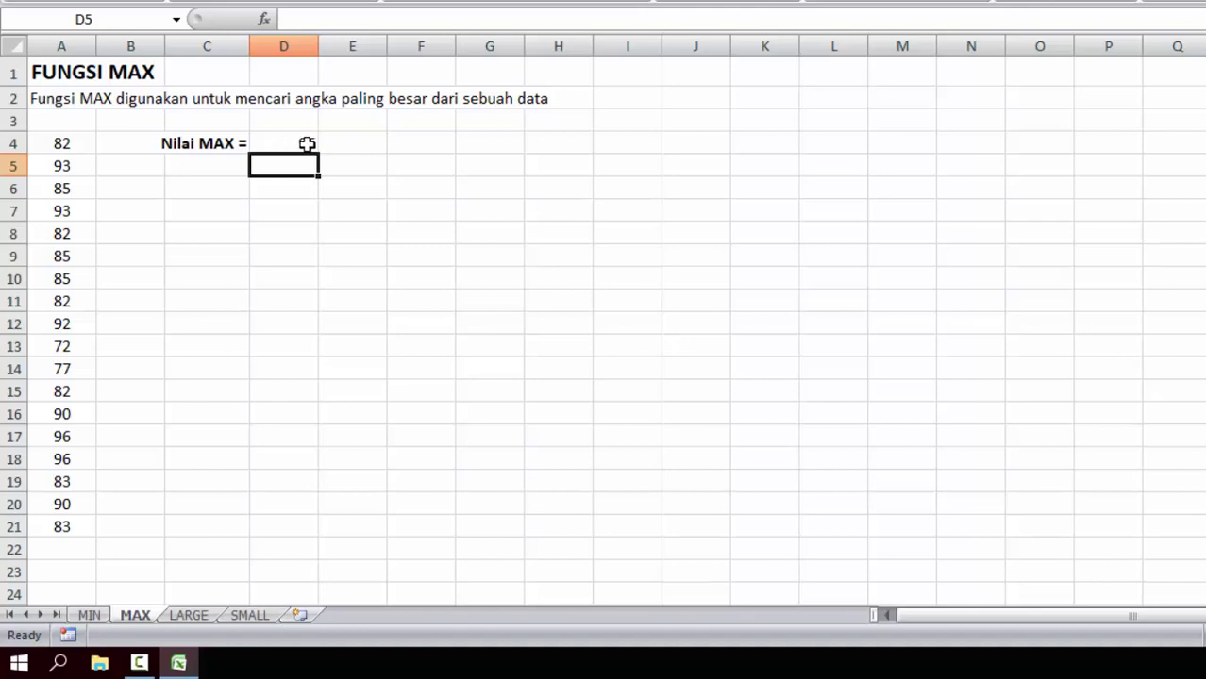
pyautogui.moveTo(62, 144); pyautogui.dragTo(60, 527)
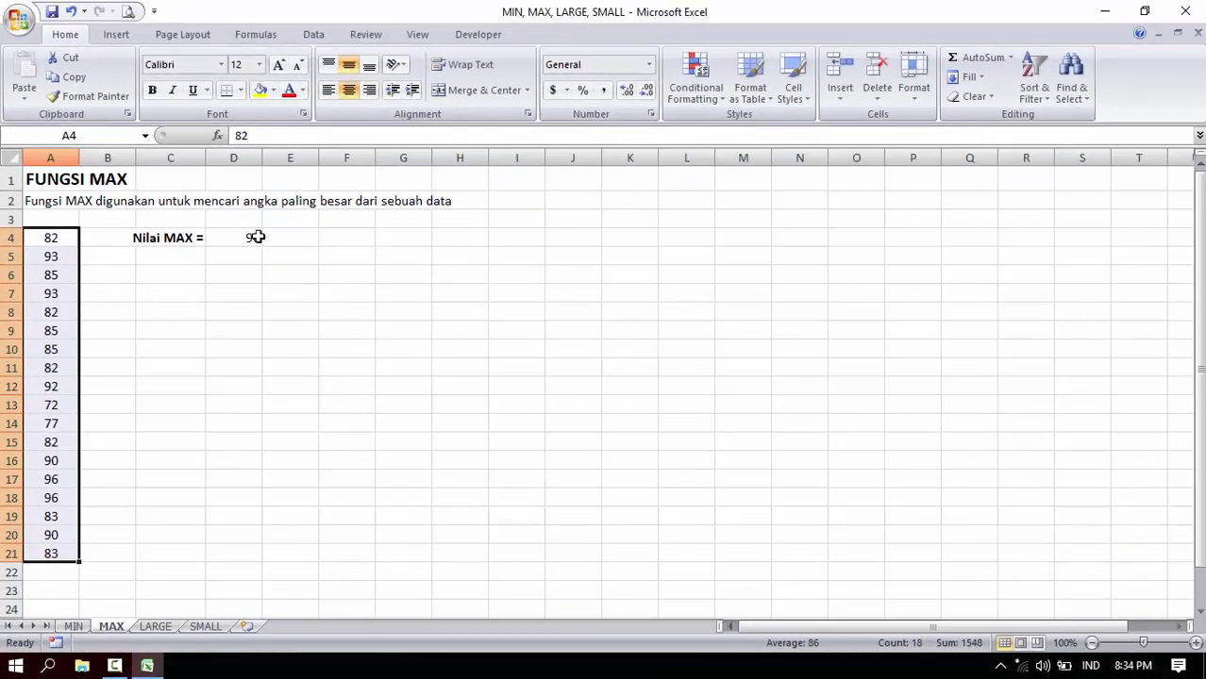
pyautogui.click(236, 238)
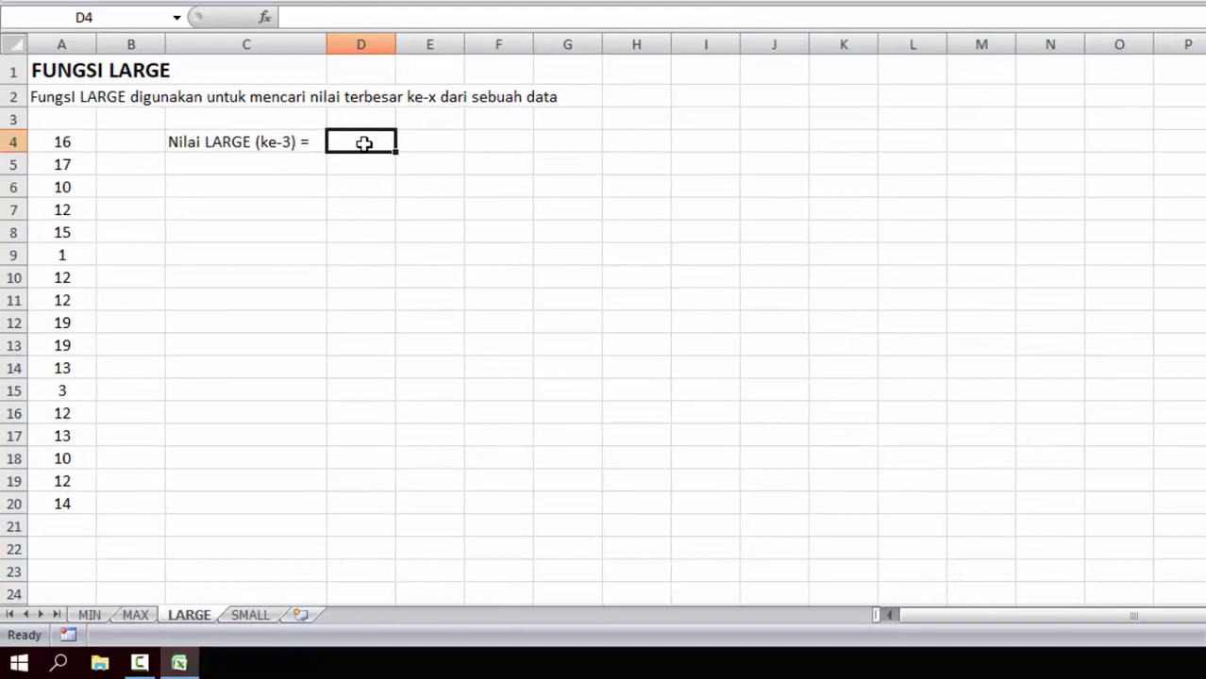
# Step: On the LARGE sheet, calculate the third-largest value of the data in cell D4 with =LARGE(A4:A20,3)
pyautogui.write('=')
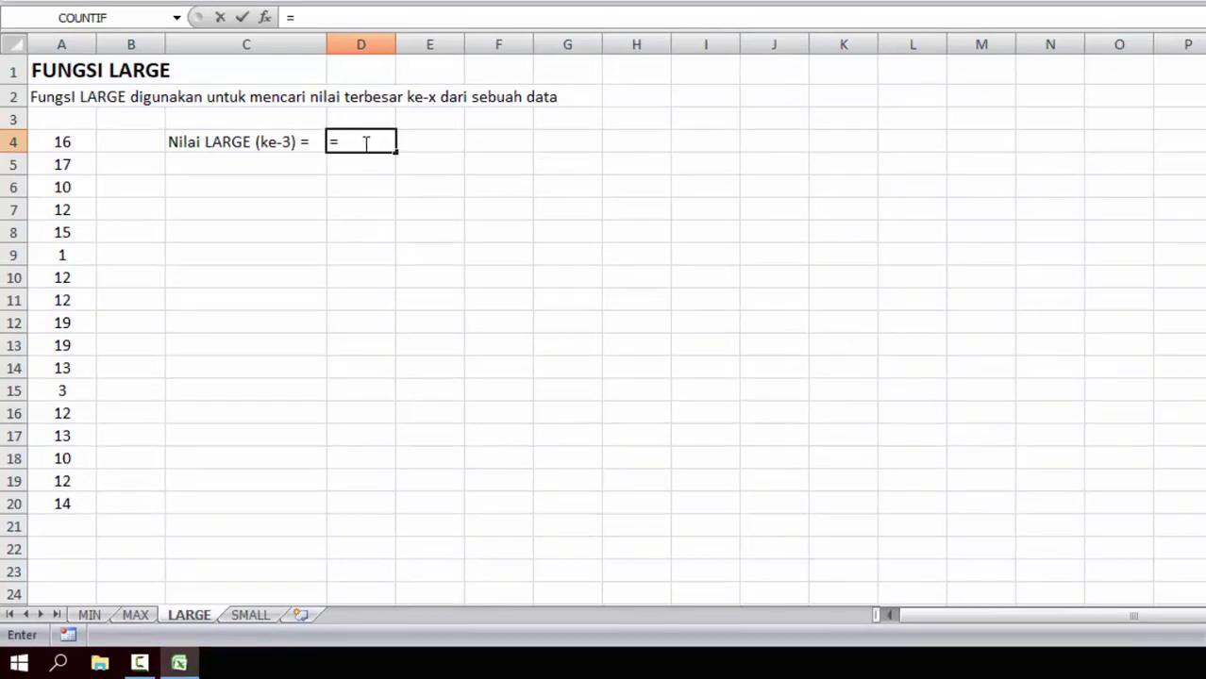
pyautogui.write('L')
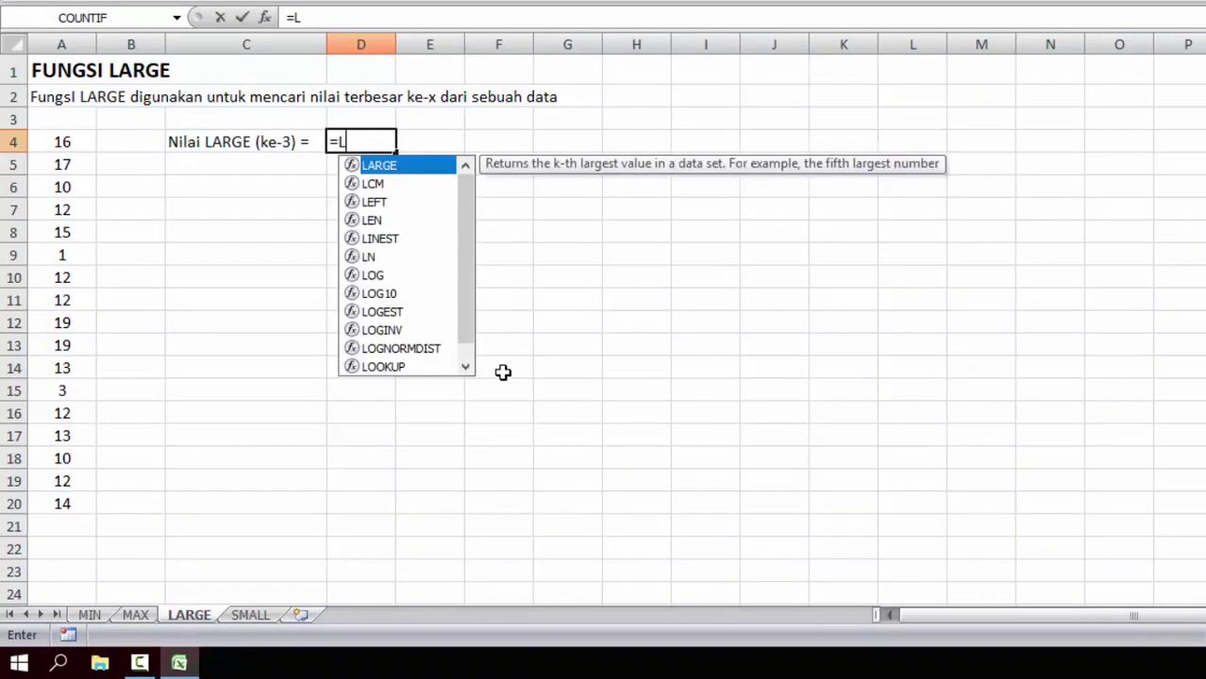
pyautogui.write('ARGE(')
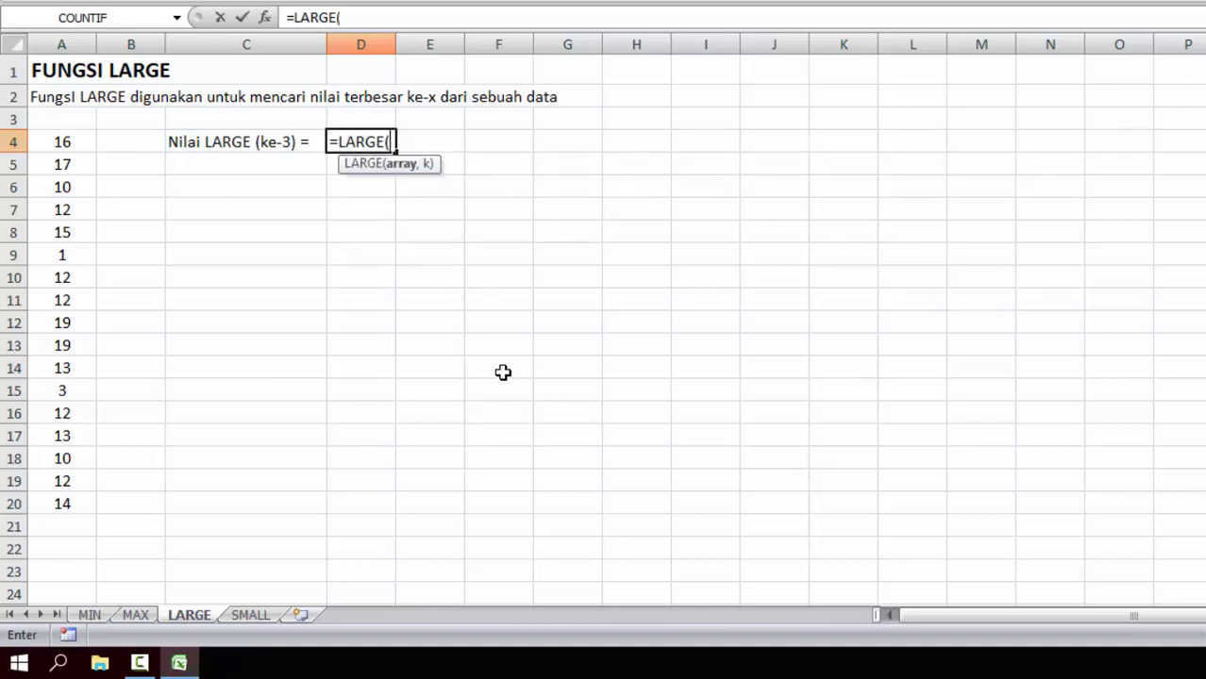
pyautogui.click(81, 141)
pyautogui.moveTo(81, 141); pyautogui.dragTo(85, 502)
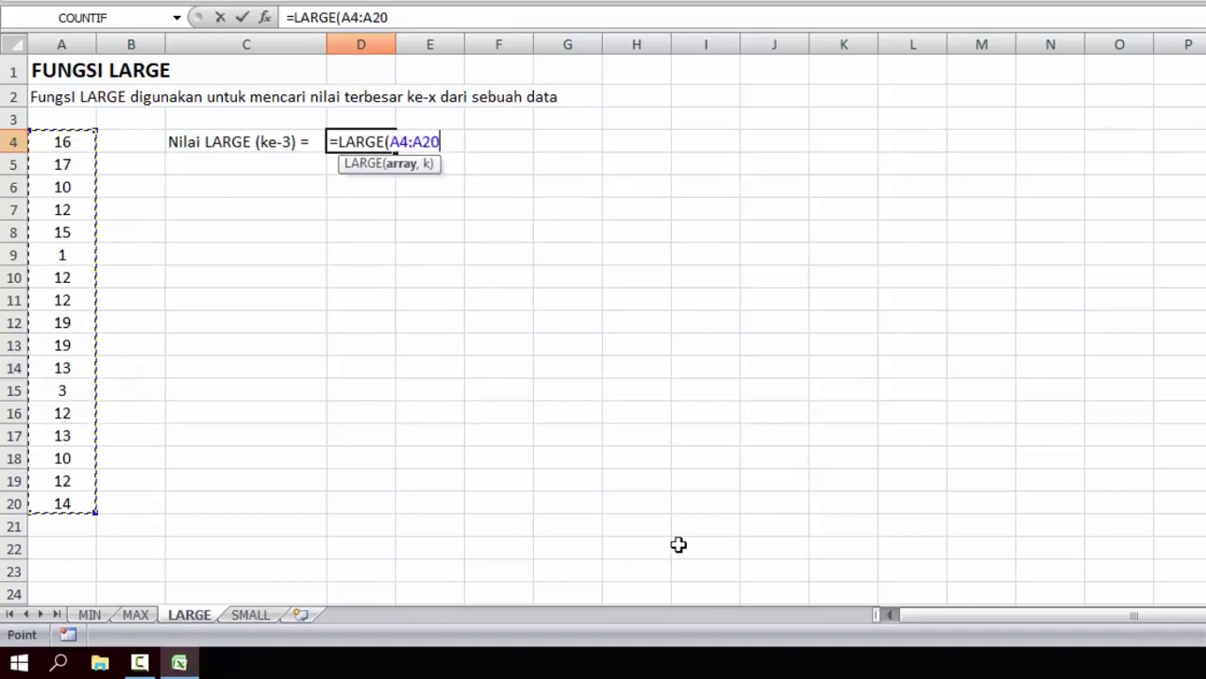
pyautogui.write(',3')
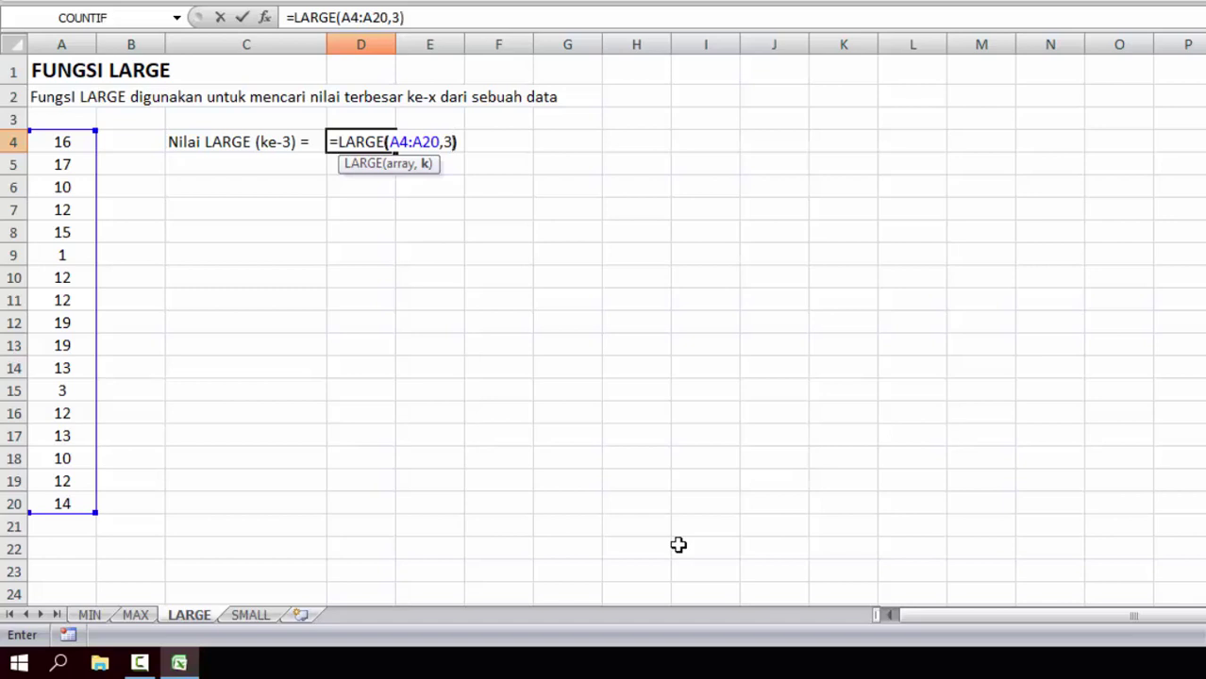
pyautogui.press('Return')
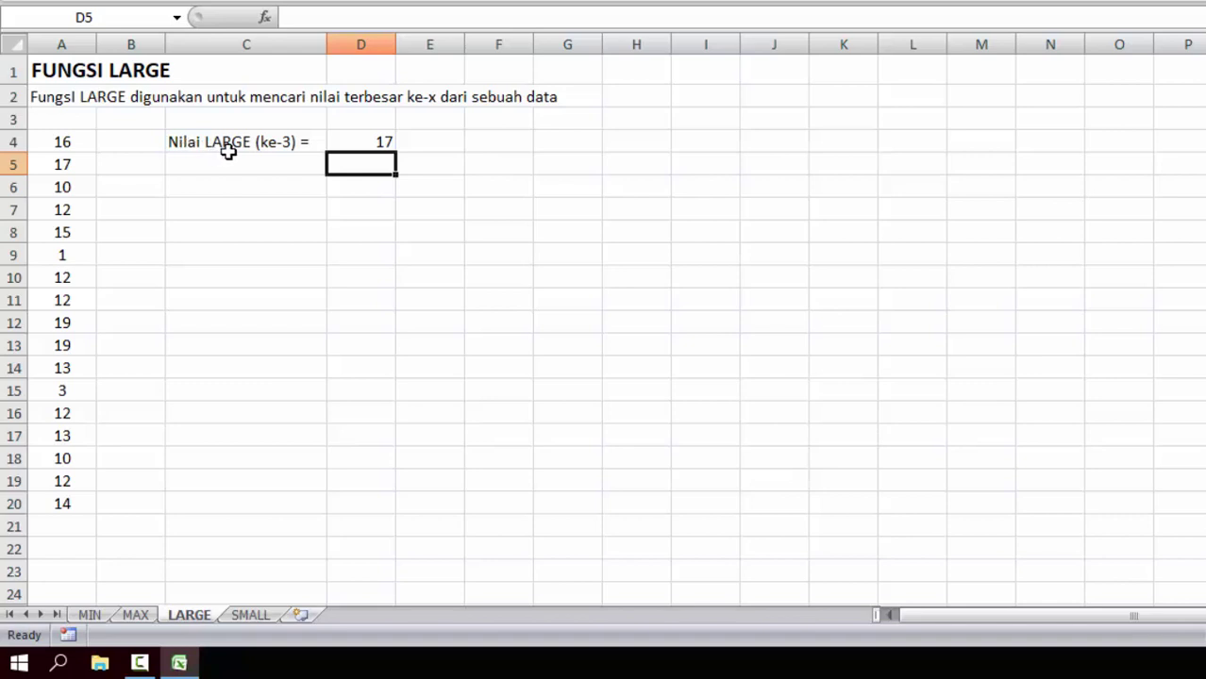
# Step: Check the LARGE formula in D4 against the highest numbers in the data, cells A5, A12 and A13
pyautogui.click(371, 141)
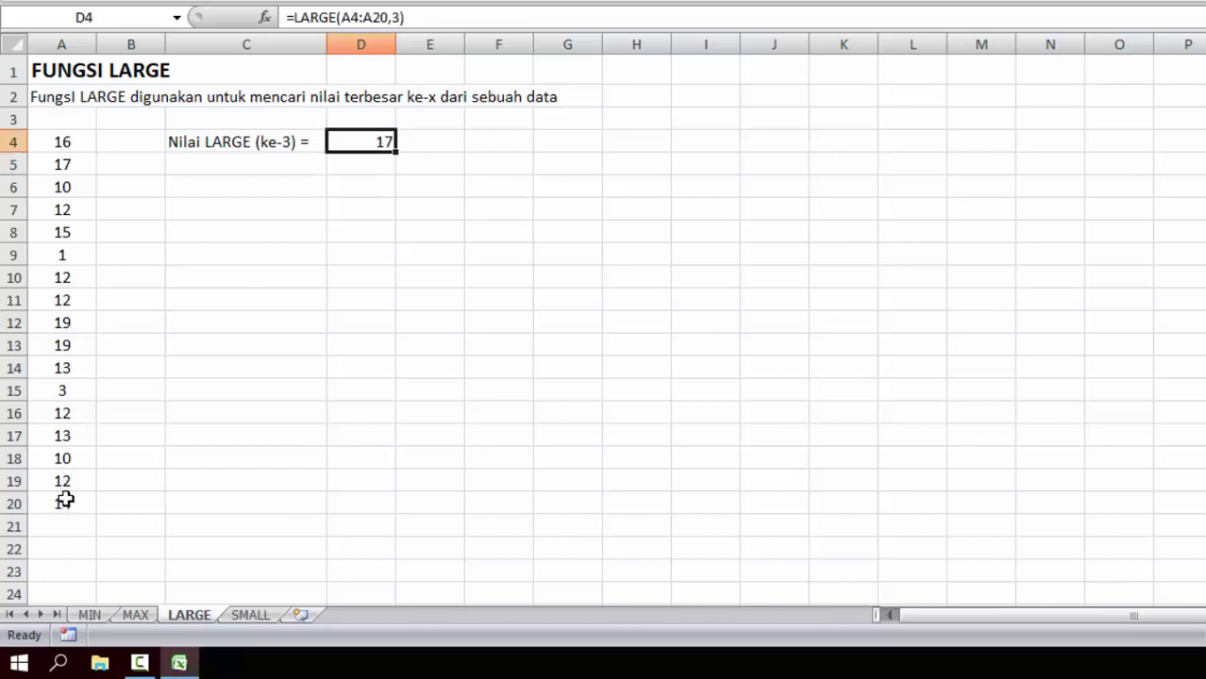
pyautogui.click(62, 164)
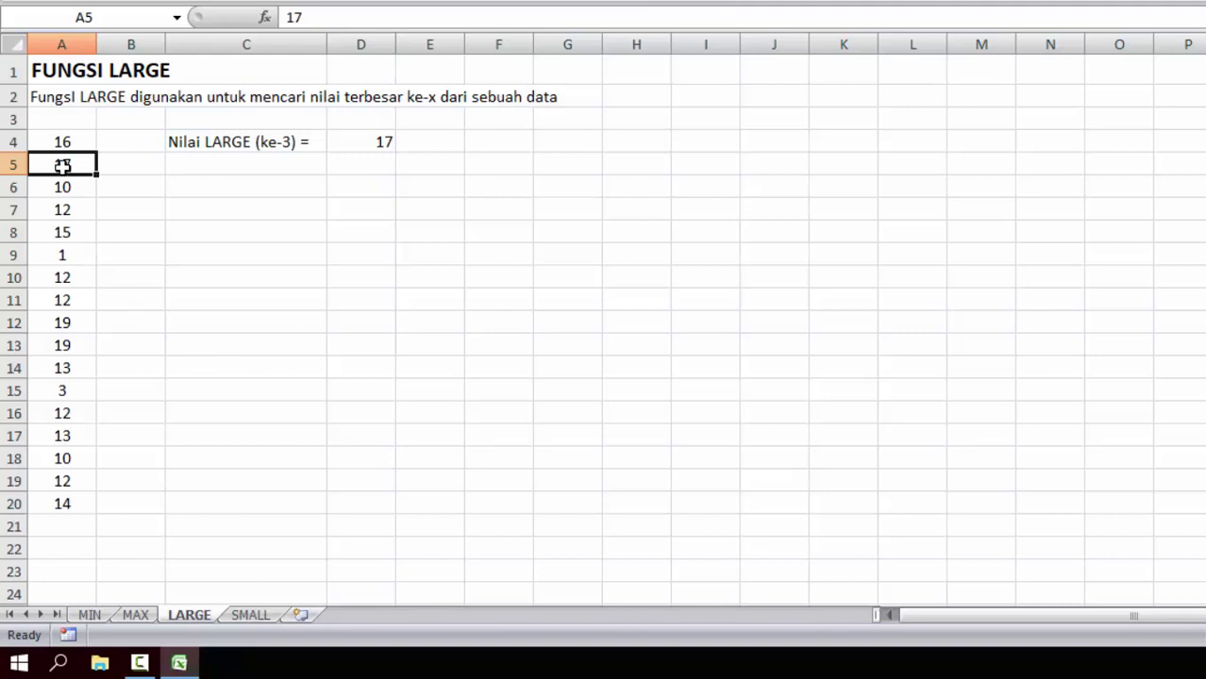
pyautogui.click(74, 322)
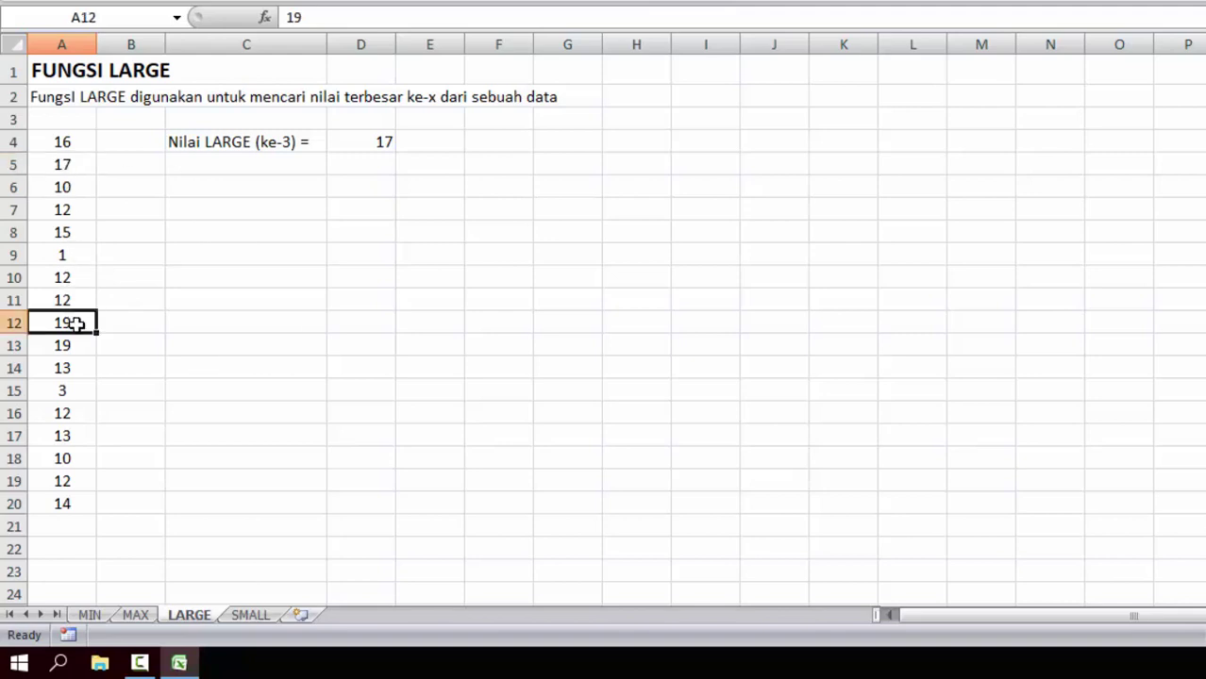
pyautogui.click(80, 344)
pyautogui.click(73, 322)
pyautogui.click(76, 345)
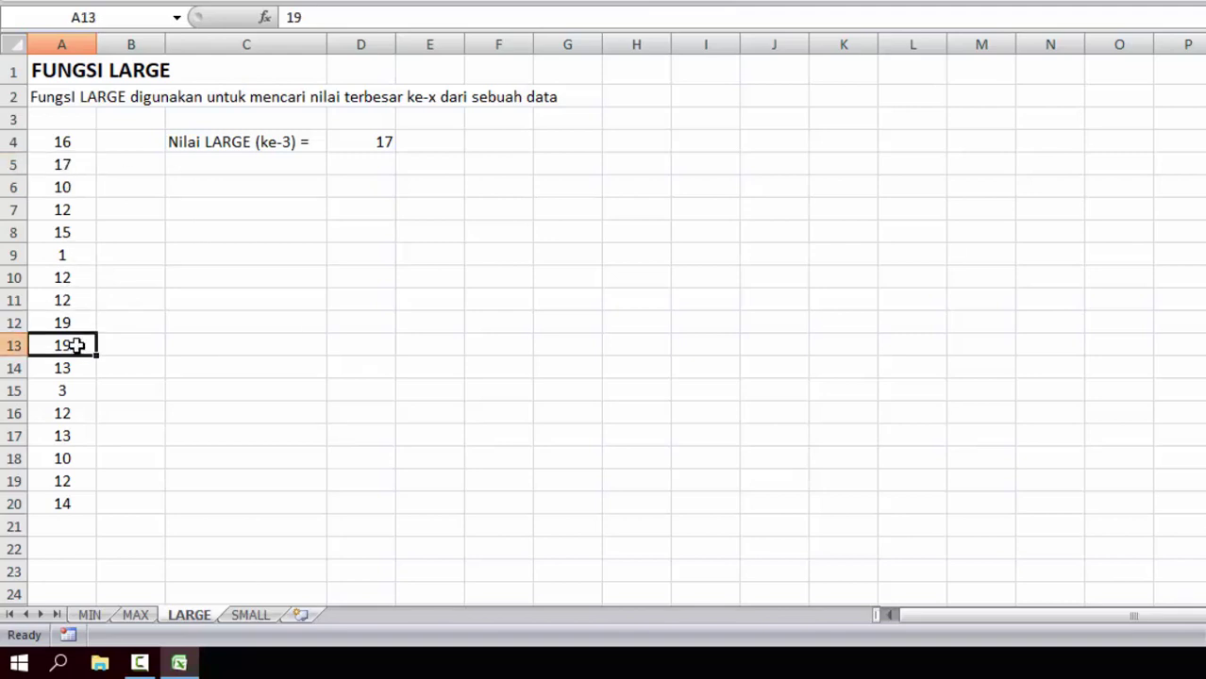
pyautogui.click(75, 165)
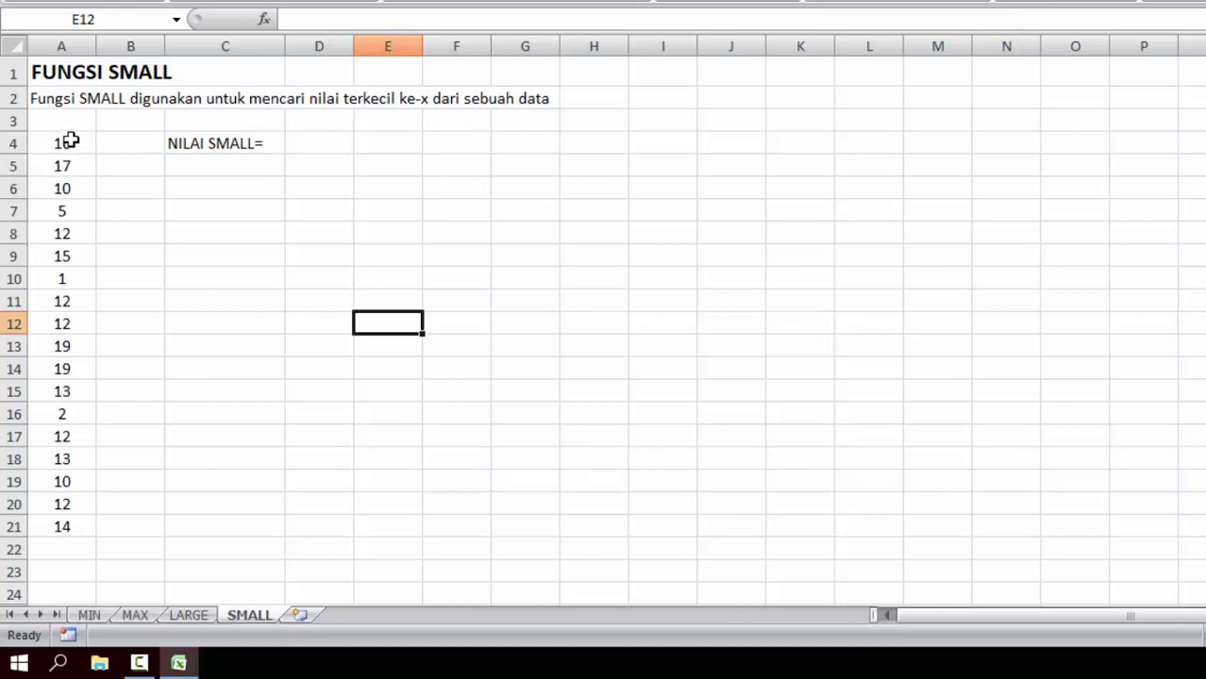
# Step: On the SMALL sheet, calculate the third-smallest value of the column A data in cell D4 with =SMALL(A4:A21,3)
pyautogui.moveTo(70, 141); pyautogui.dragTo(92, 529)
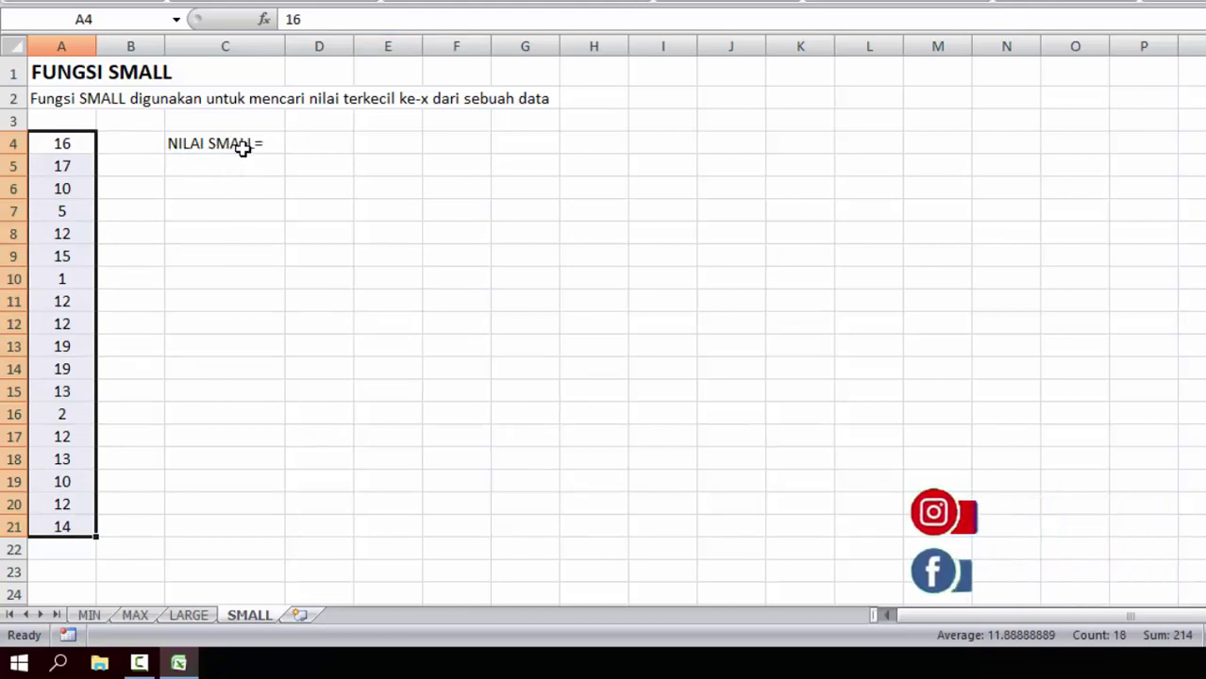
pyautogui.click(302, 147)
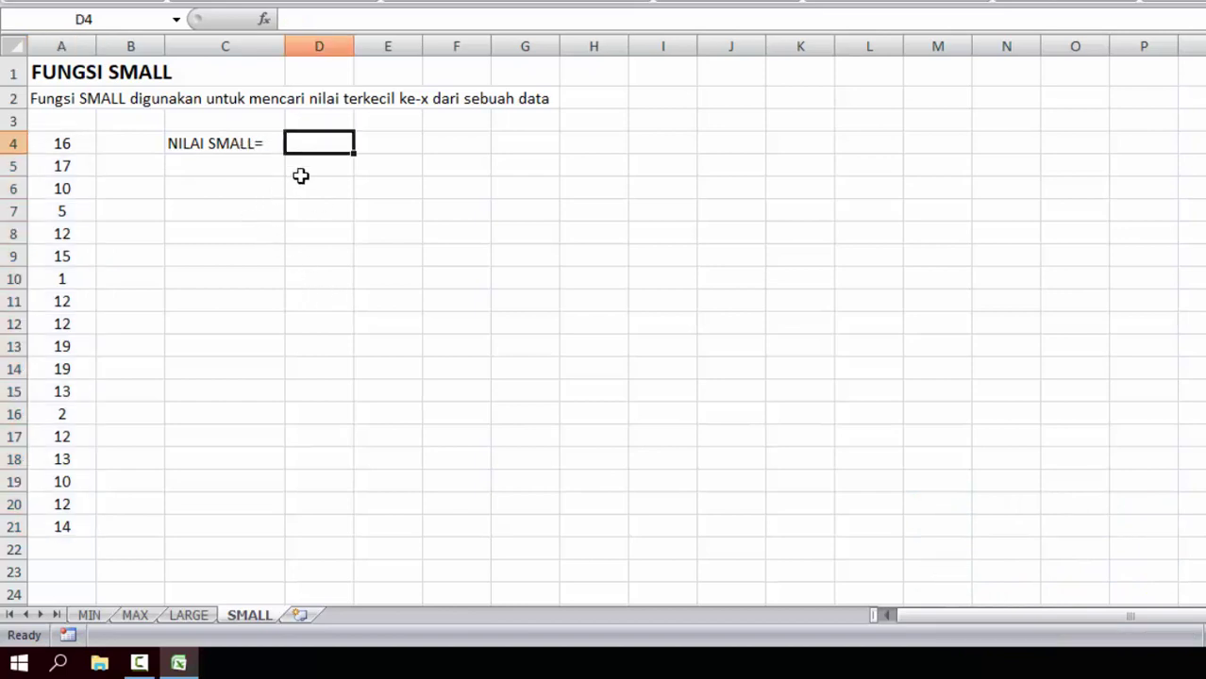
pyautogui.write('=')
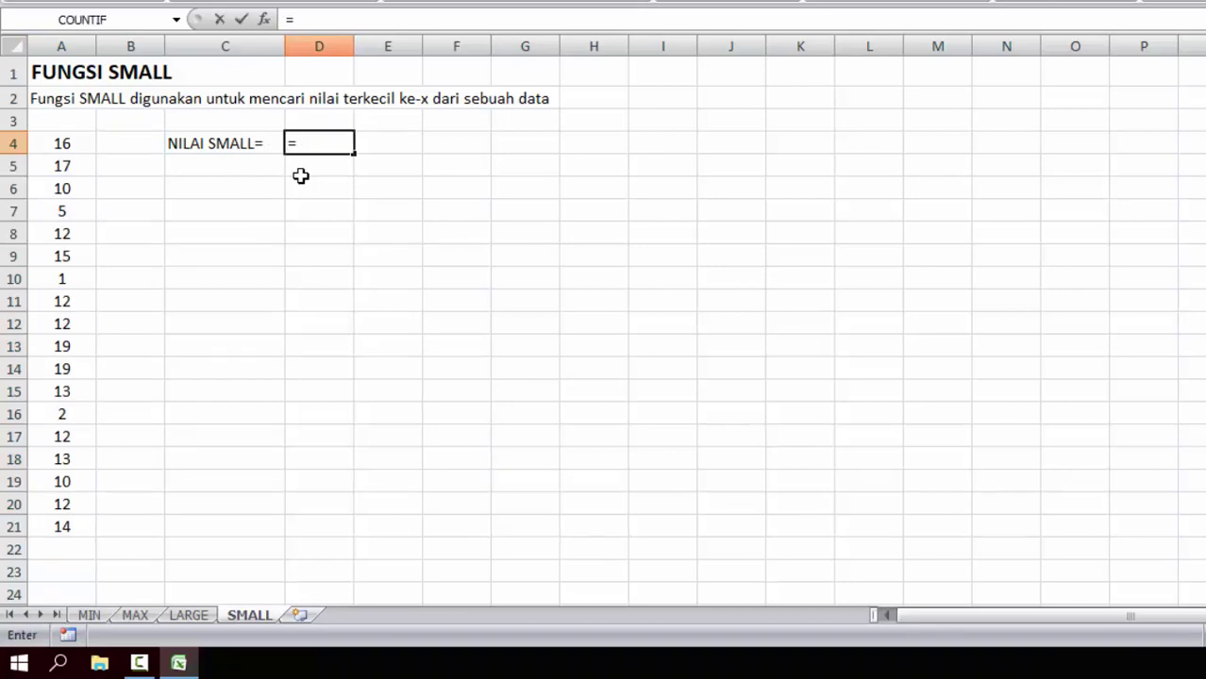
pyautogui.write('SMALL')
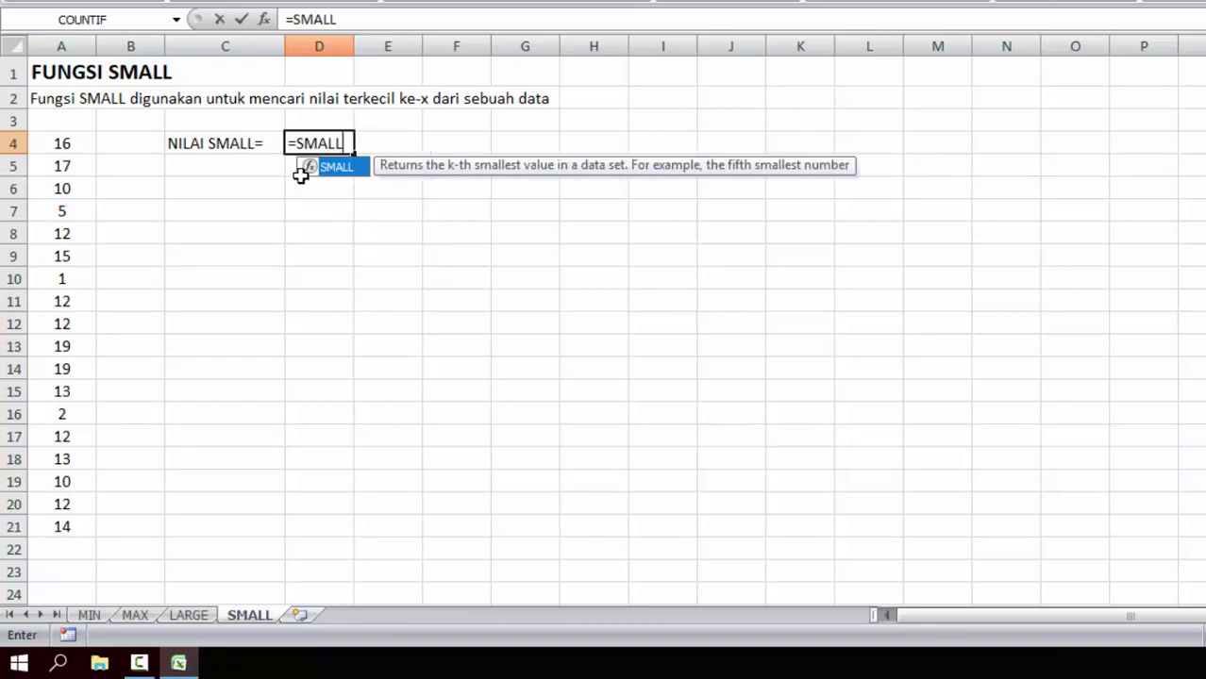
pyautogui.write('(')
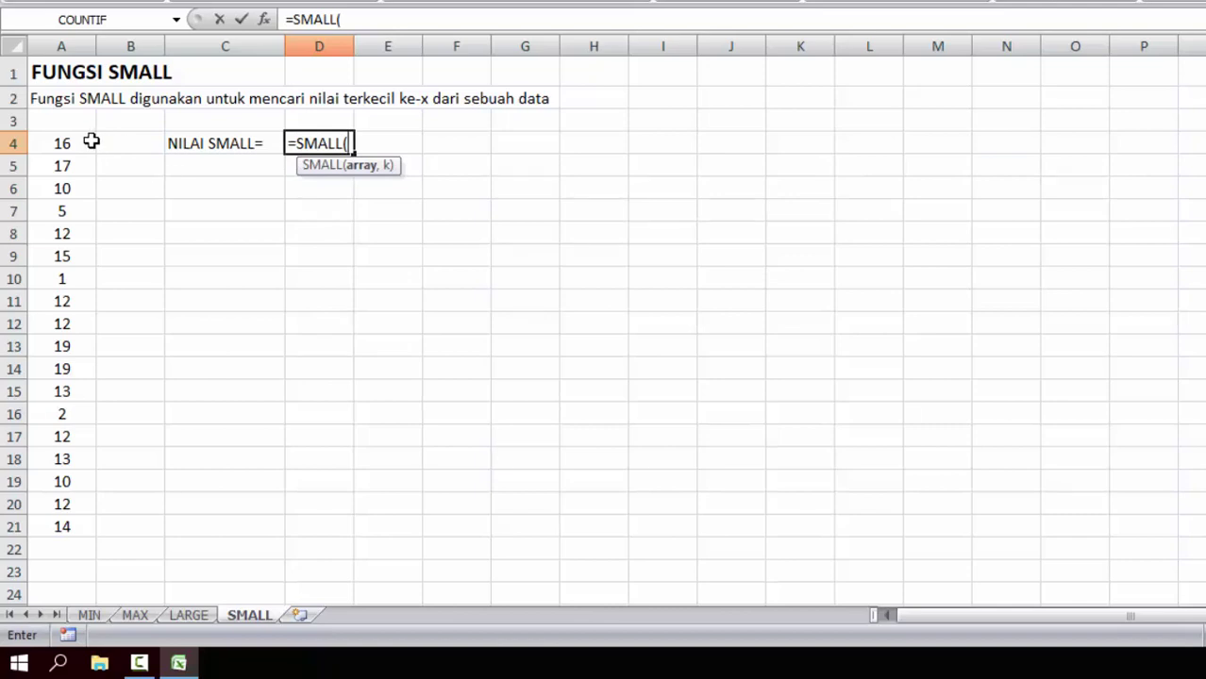
pyautogui.moveTo(91, 142); pyautogui.dragTo(73, 528)
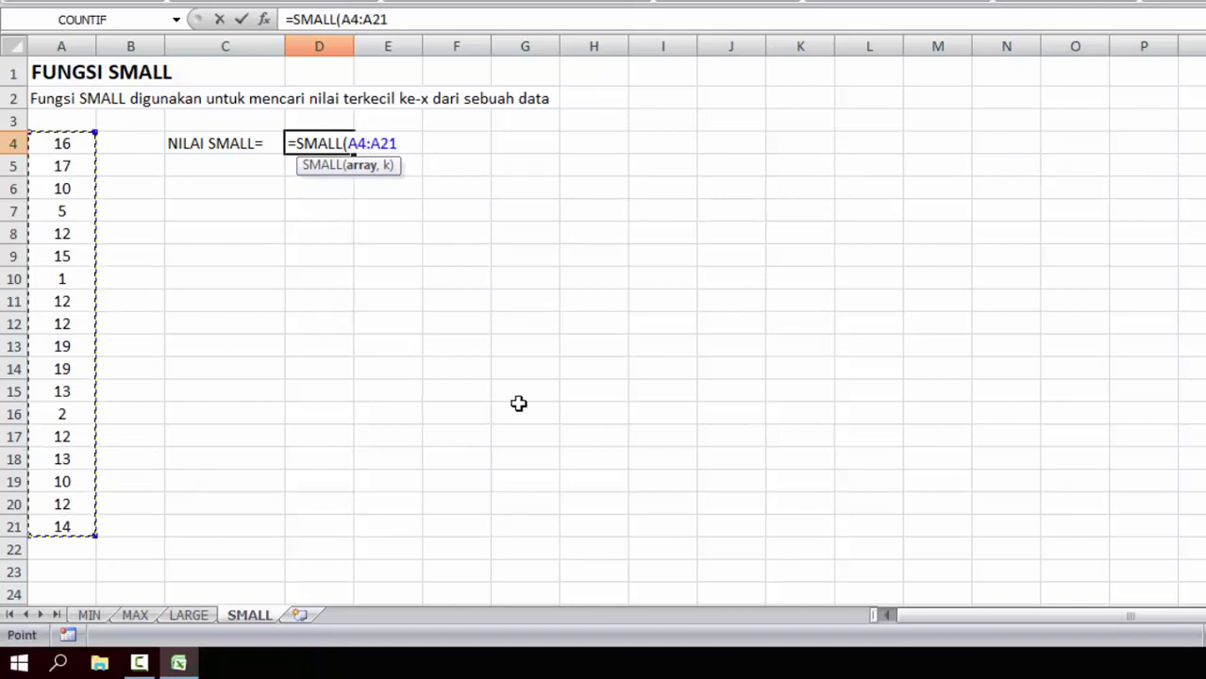
pyautogui.write(',3')
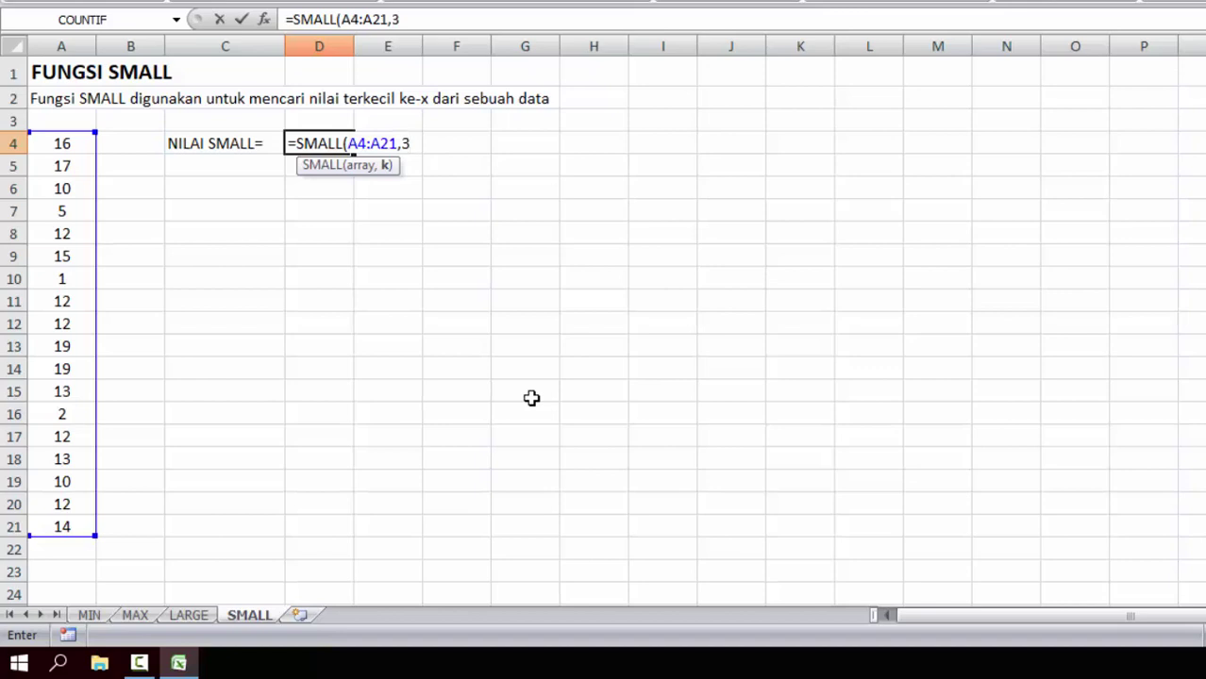
pyautogui.press('Return')
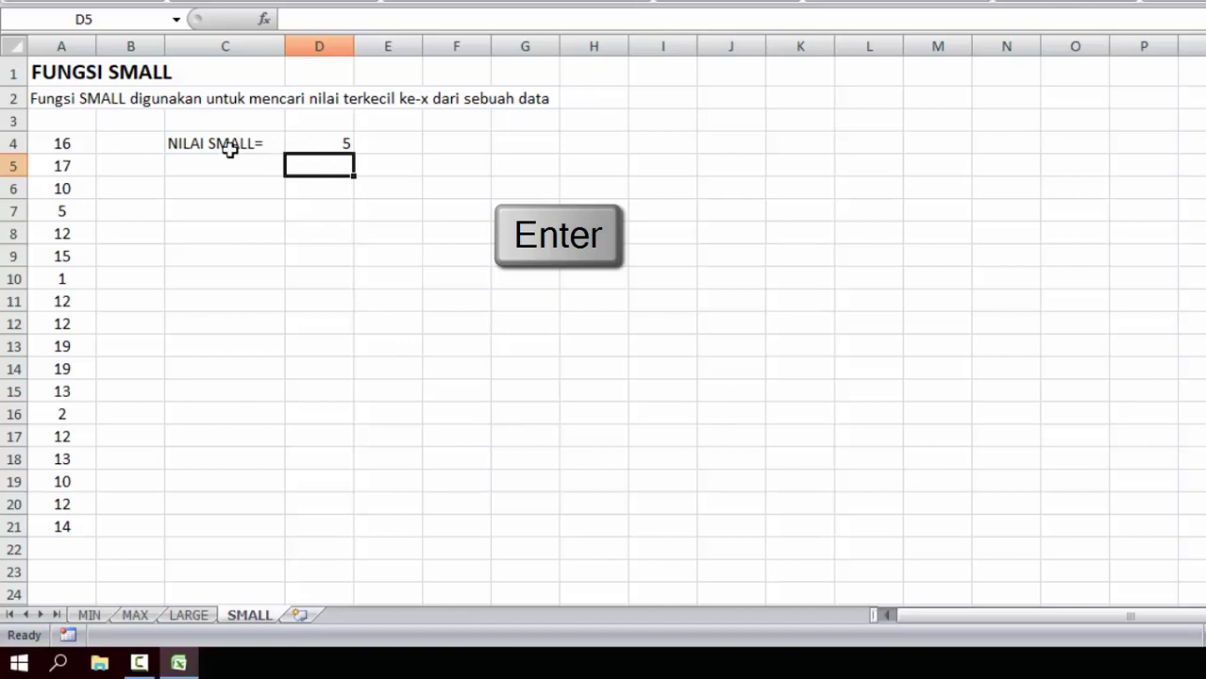
# Step: Check the SMALL formula in D4 against the lowest numbers in the data, cells A7, A10 and A16
pyautogui.click(326, 145)
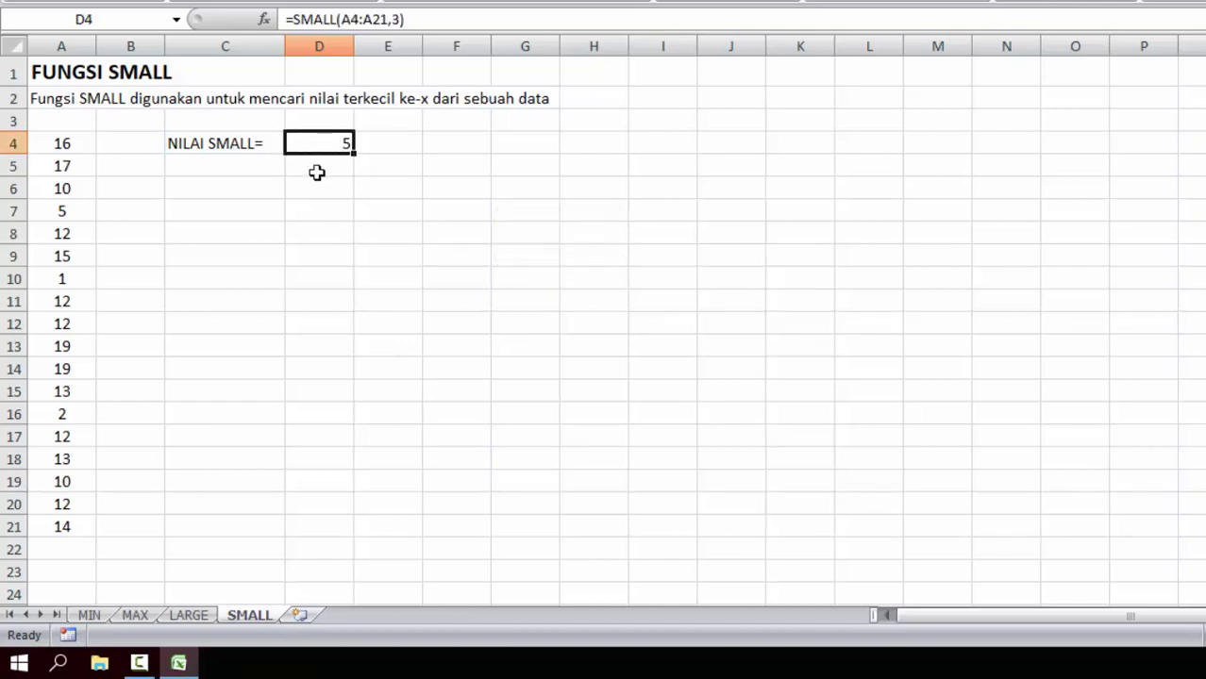
pyautogui.click(60, 213)
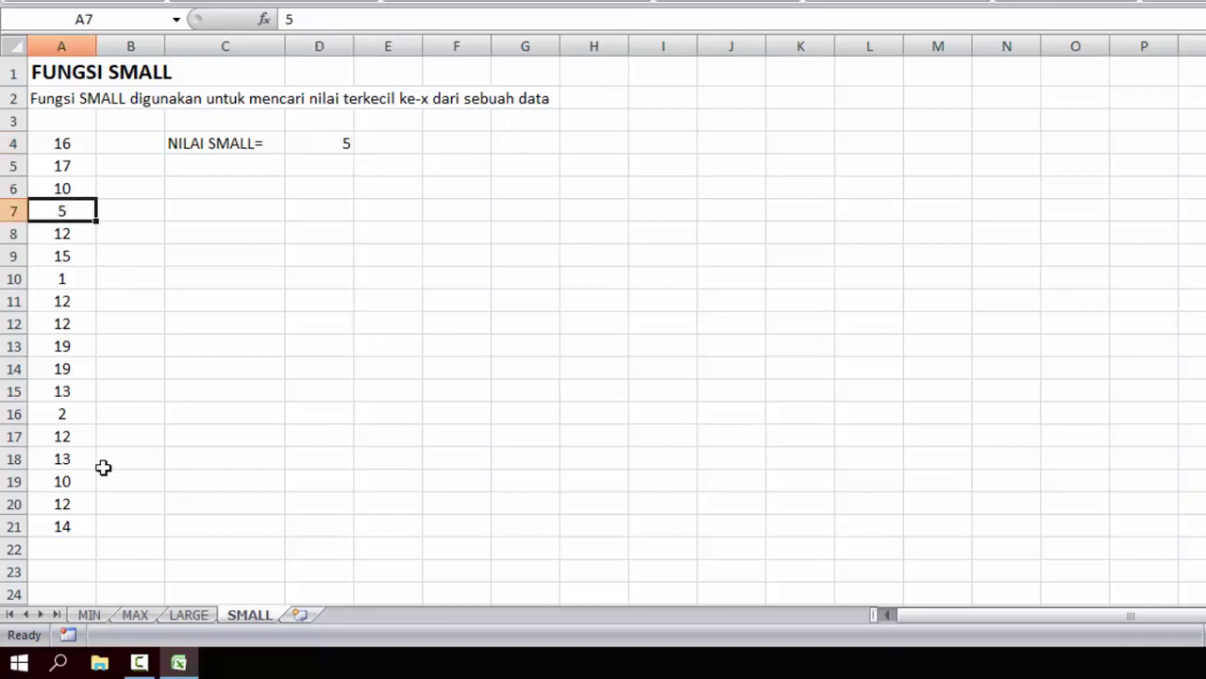
pyautogui.click(63, 282)
pyautogui.click(66, 415)
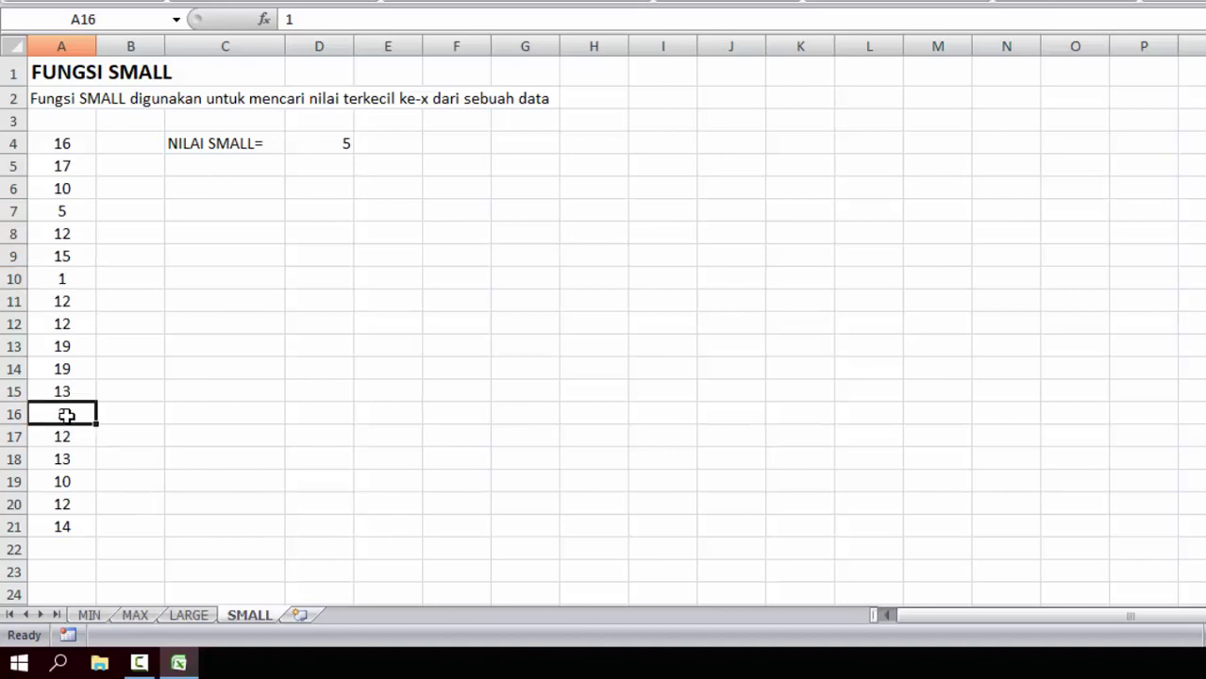
pyautogui.write('2')
pyautogui.hotkey('ctrl', 'Return')
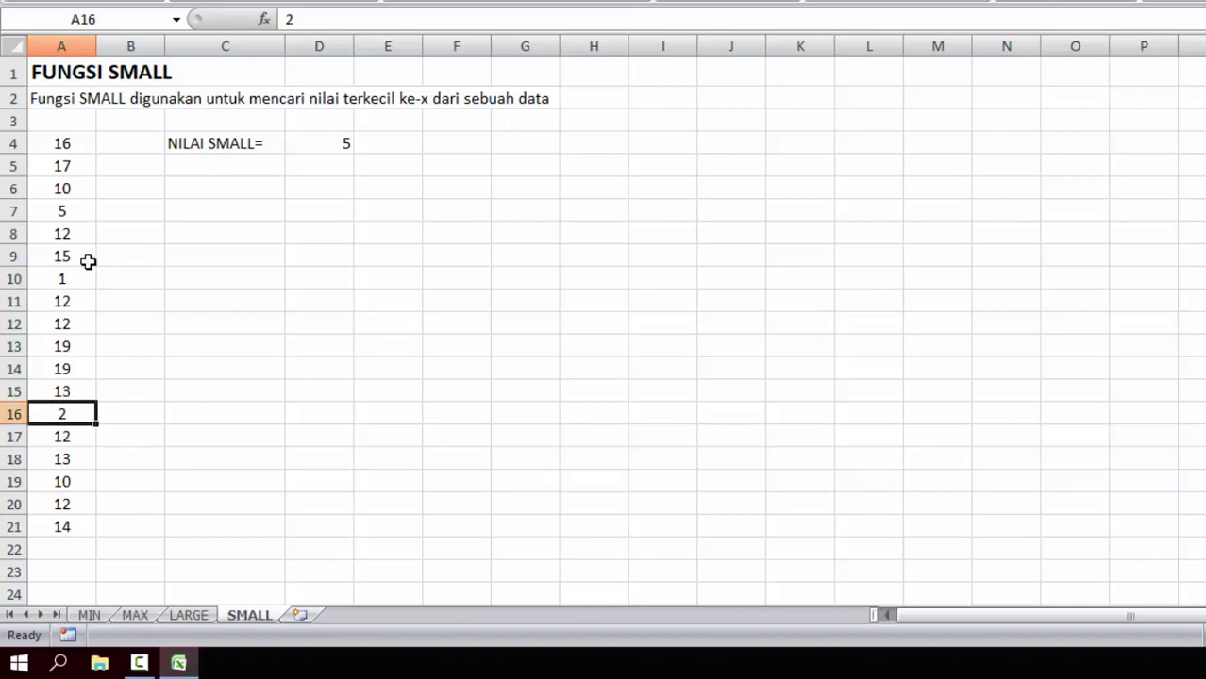
pyautogui.click(83, 215)
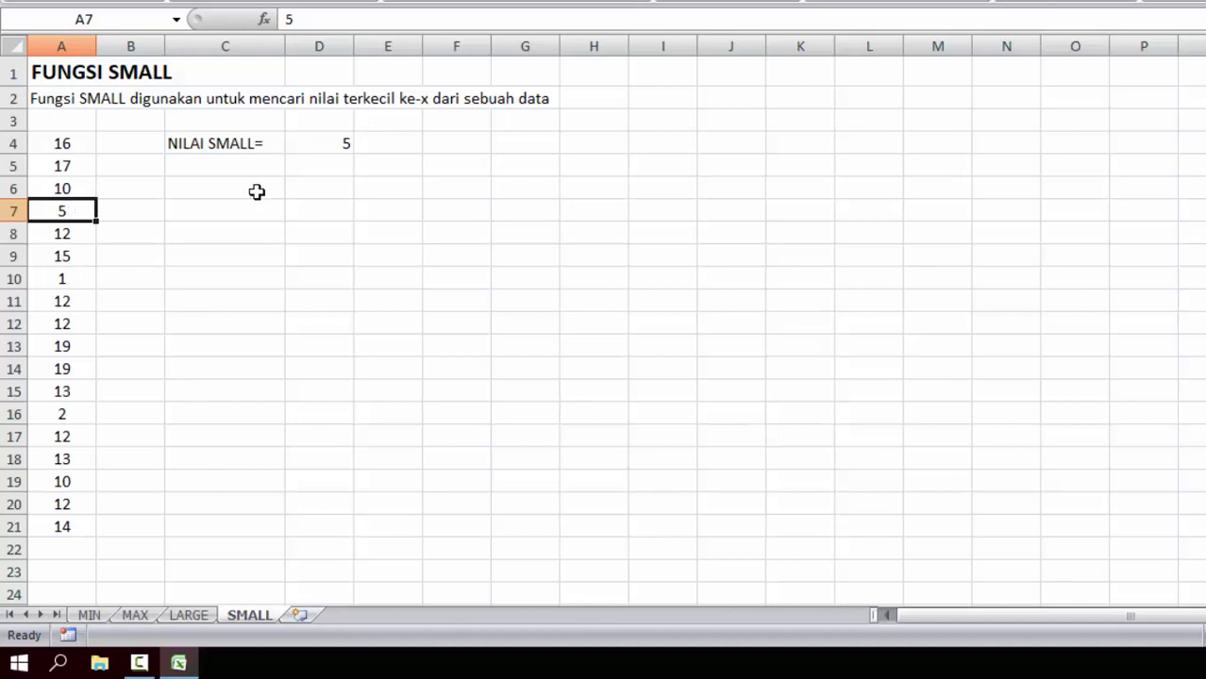
# Step: Replace the formula in D4 with =SMALL(A4:A21,4) for the fourth-smallest value, and compare the result with cell A6
pyautogui.click(352, 147)
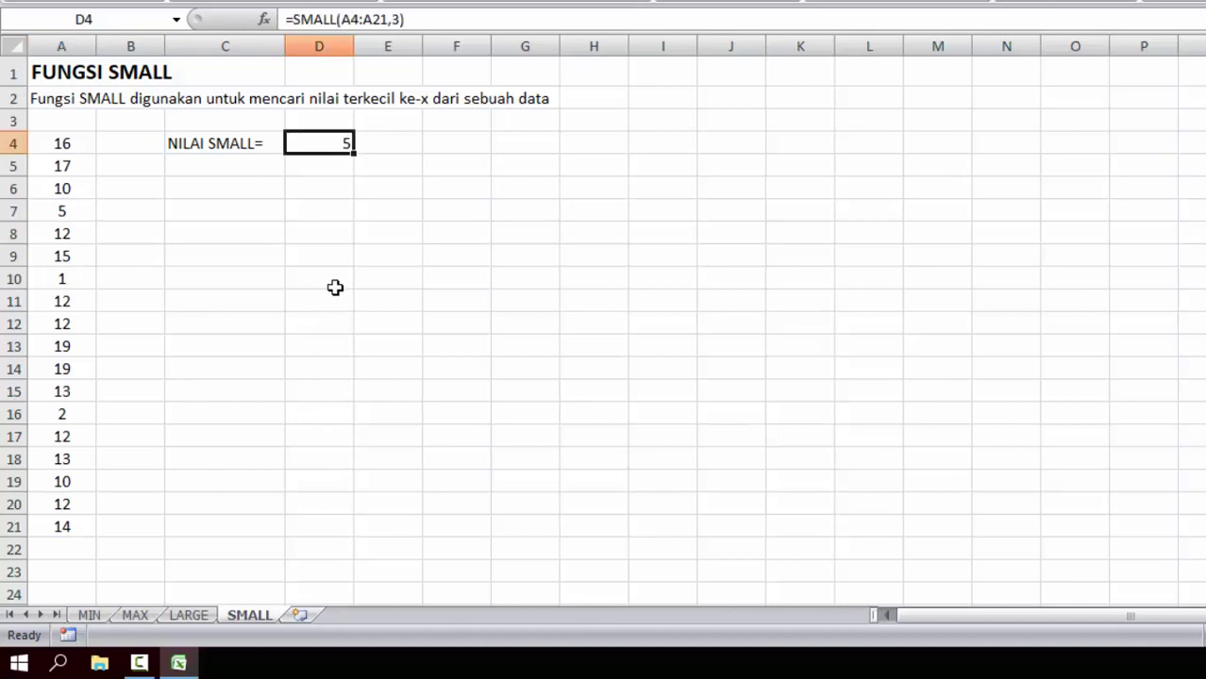
pyautogui.press('Delete')
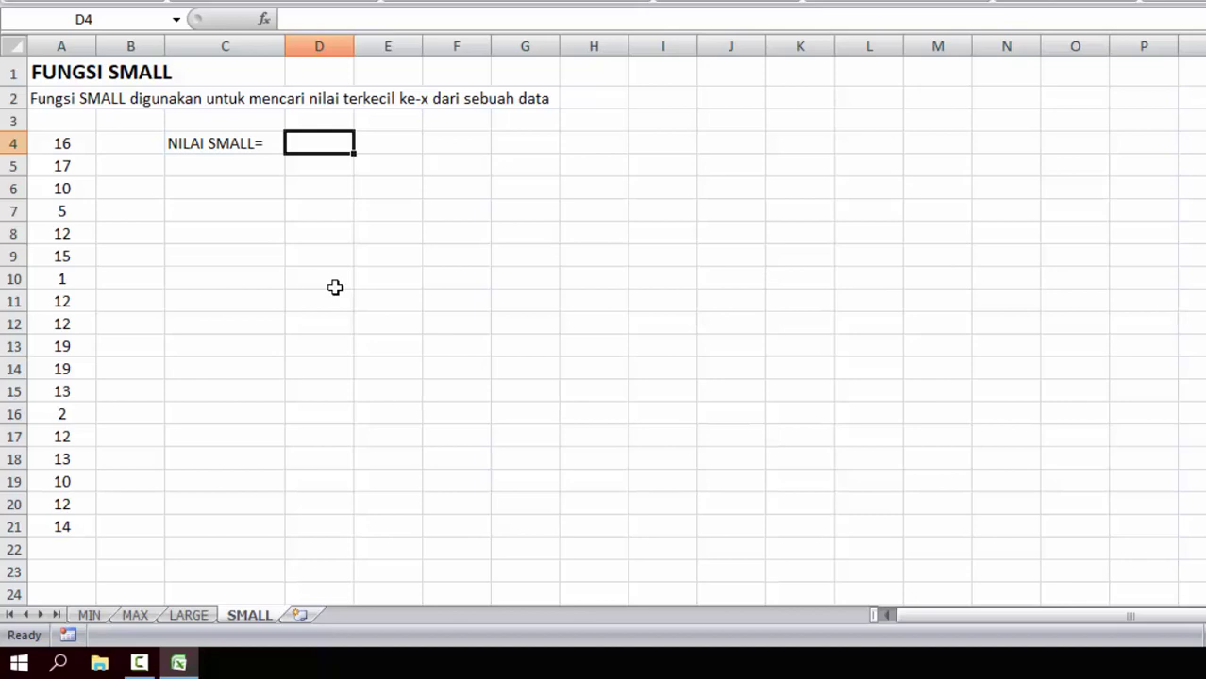
pyautogui.write('=')
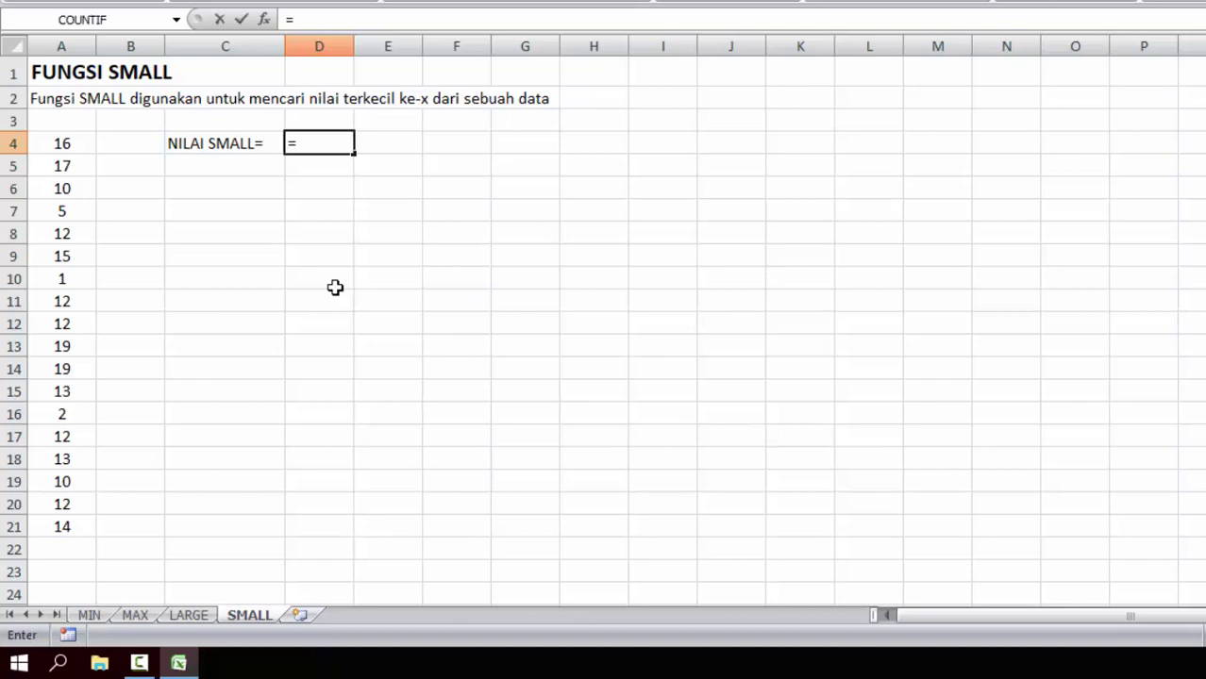
pyautogui.write('SMALL')
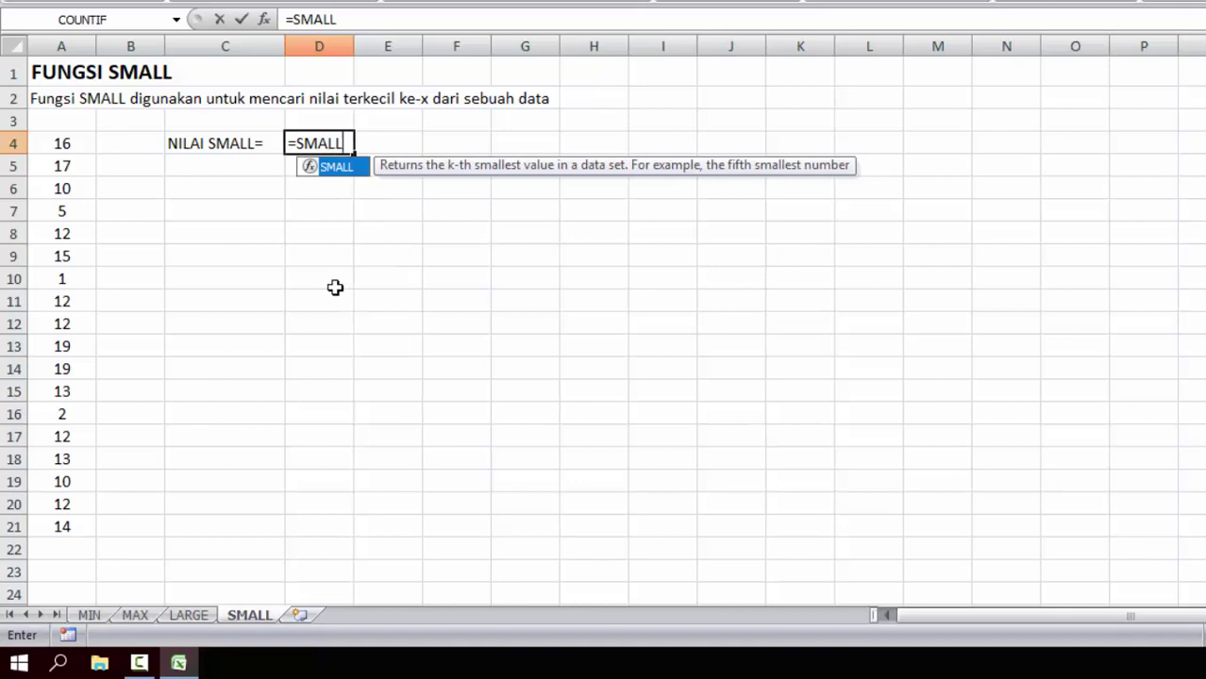
pyautogui.write('(')
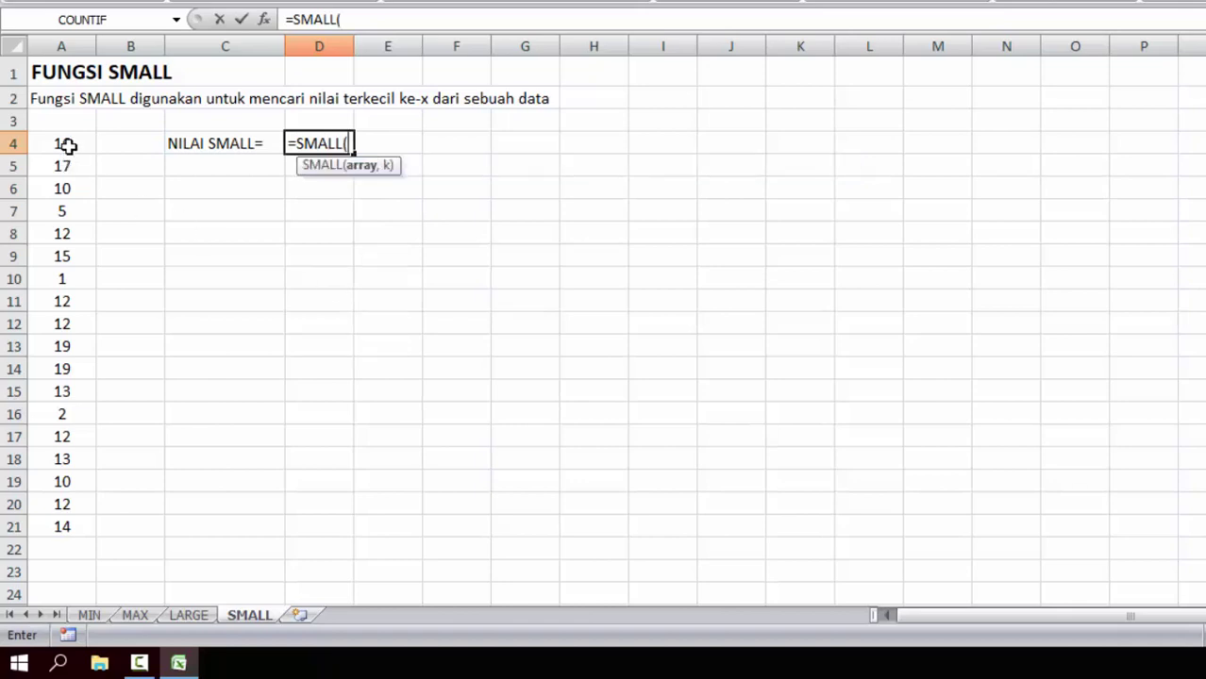
pyautogui.moveTo(63, 143); pyautogui.dragTo(49, 529)
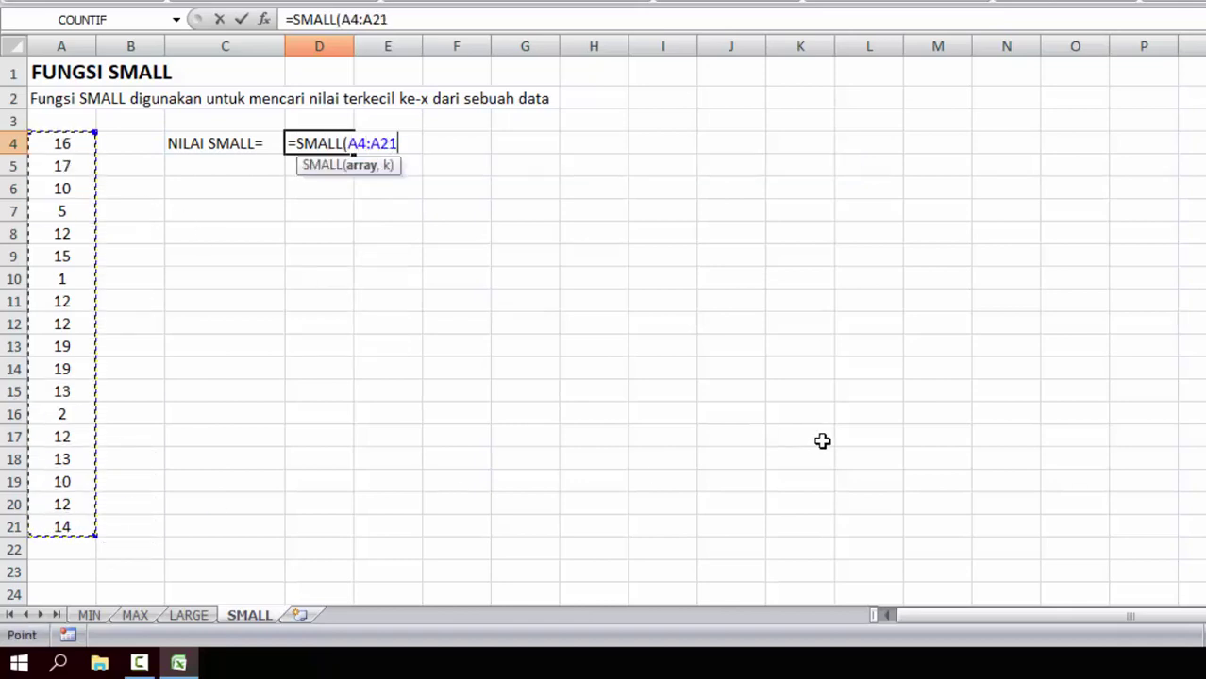
pyautogui.write(',4')
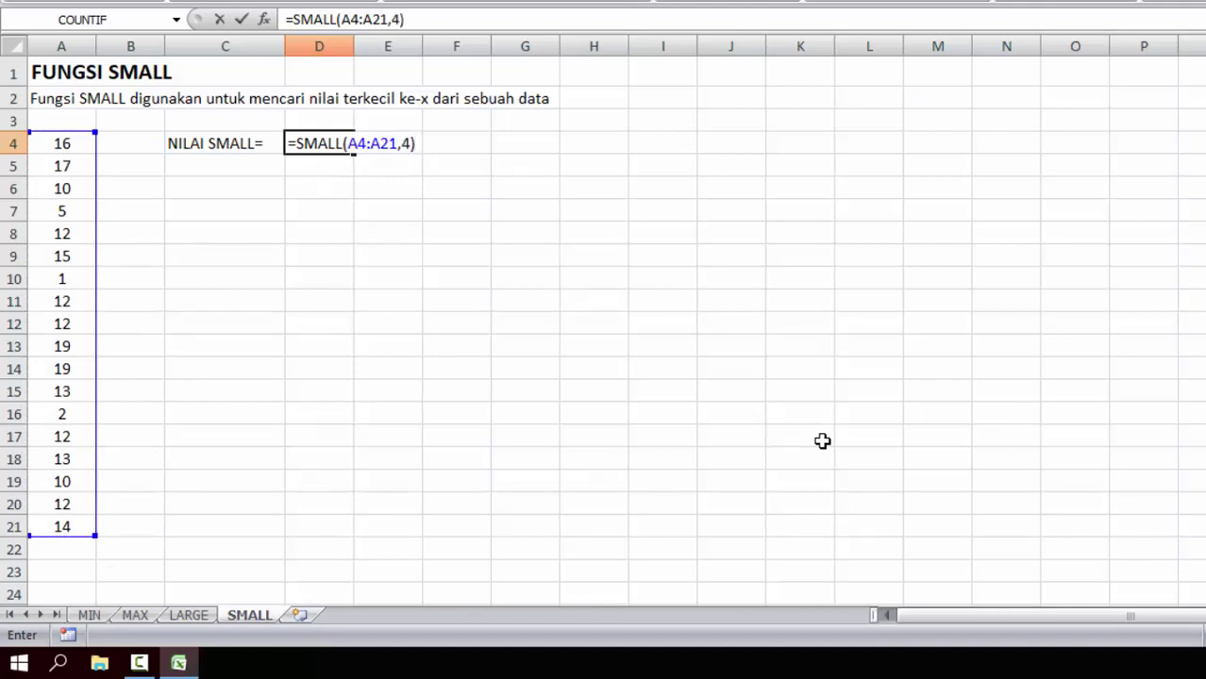
pyautogui.press('Return')
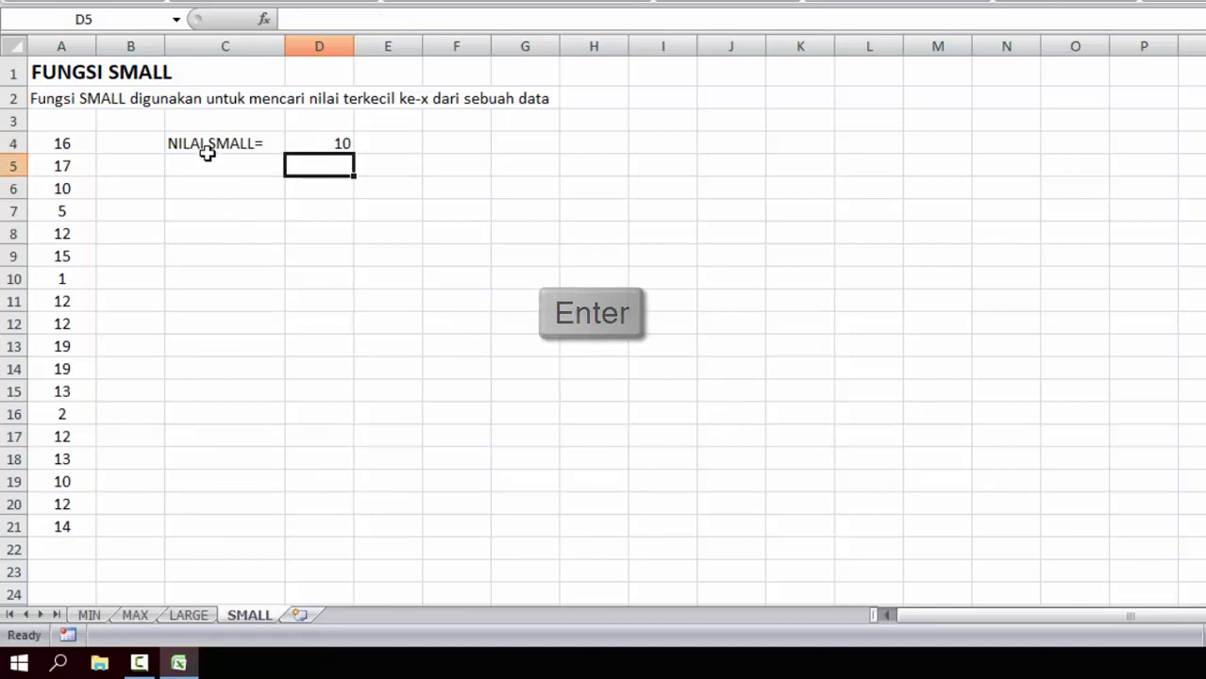
pyautogui.click(323, 144)
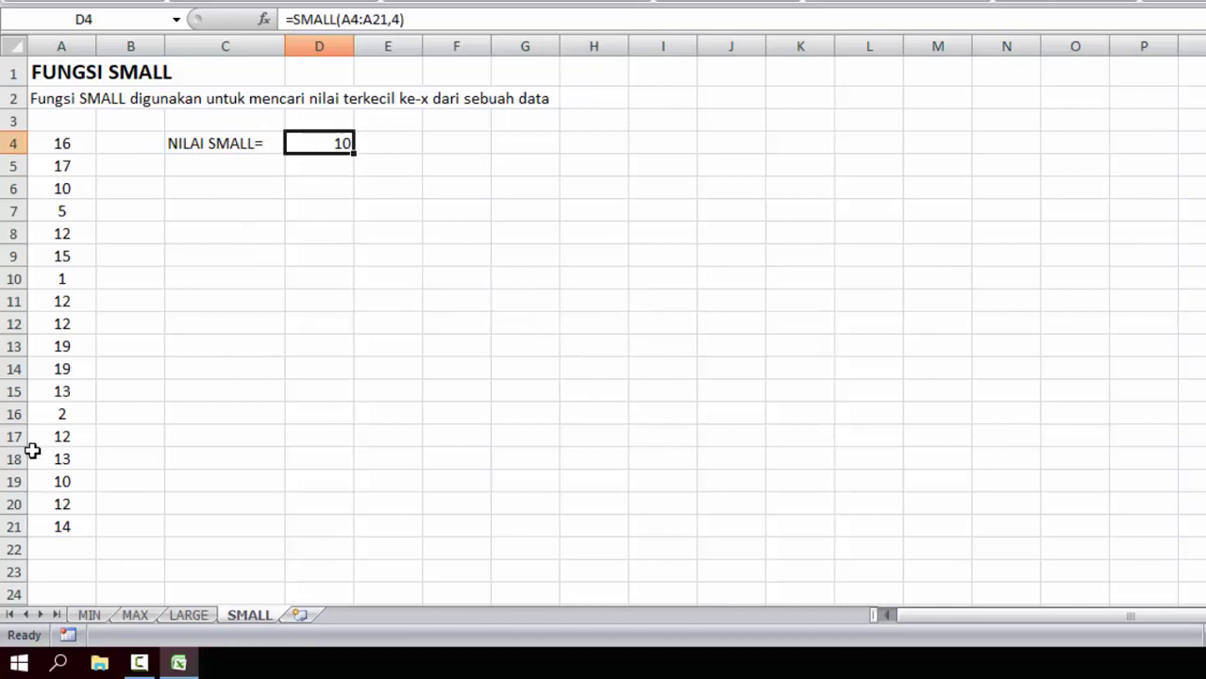
pyautogui.click(62, 193)
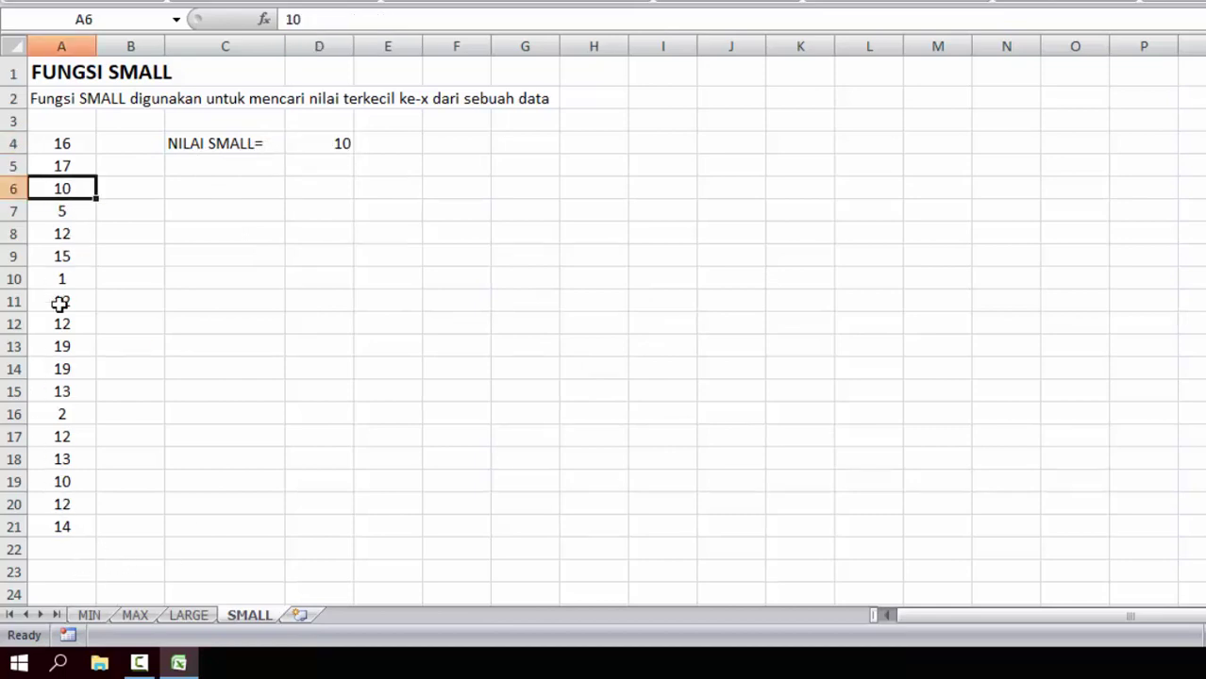